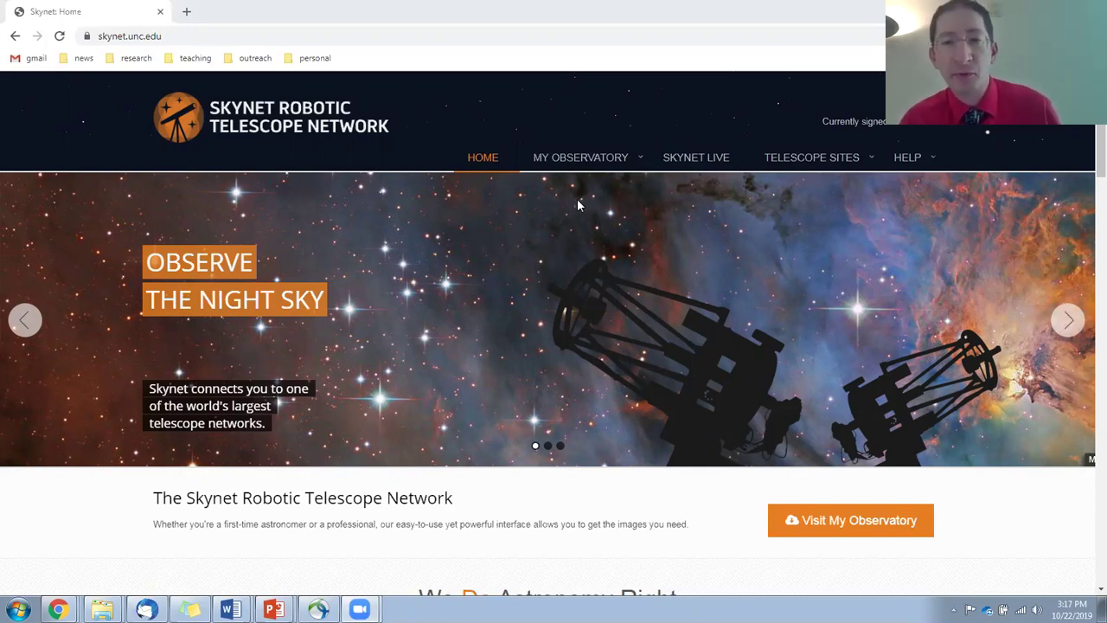
# Start adding a new observation in the Optical Observing section of My Observatory.
pyautogui.moveTo(578, 161)
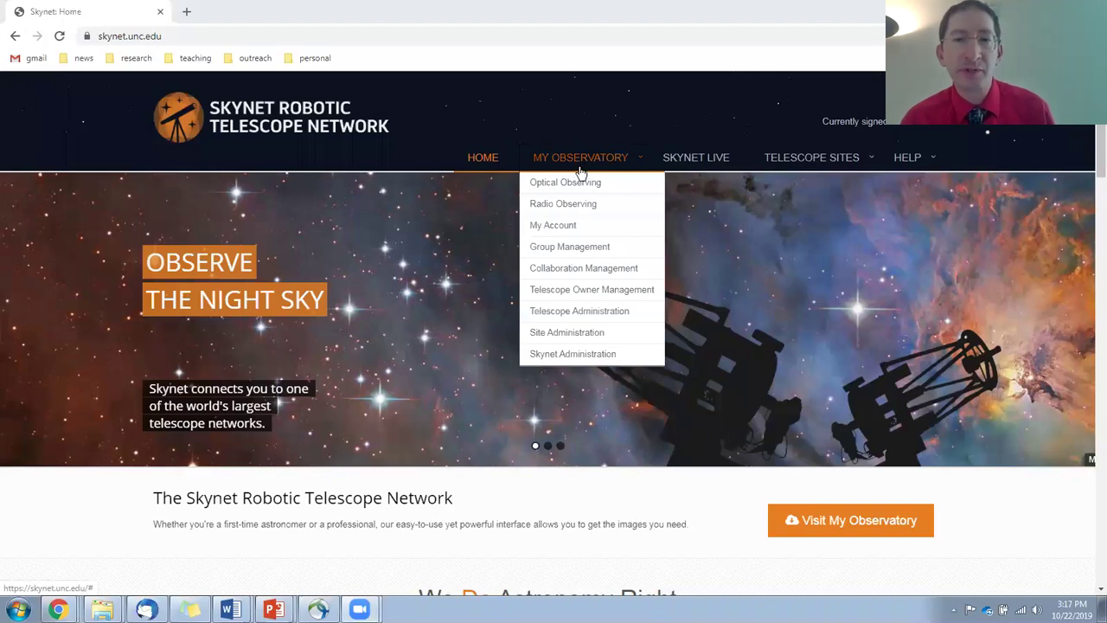
pyautogui.click(585, 187)
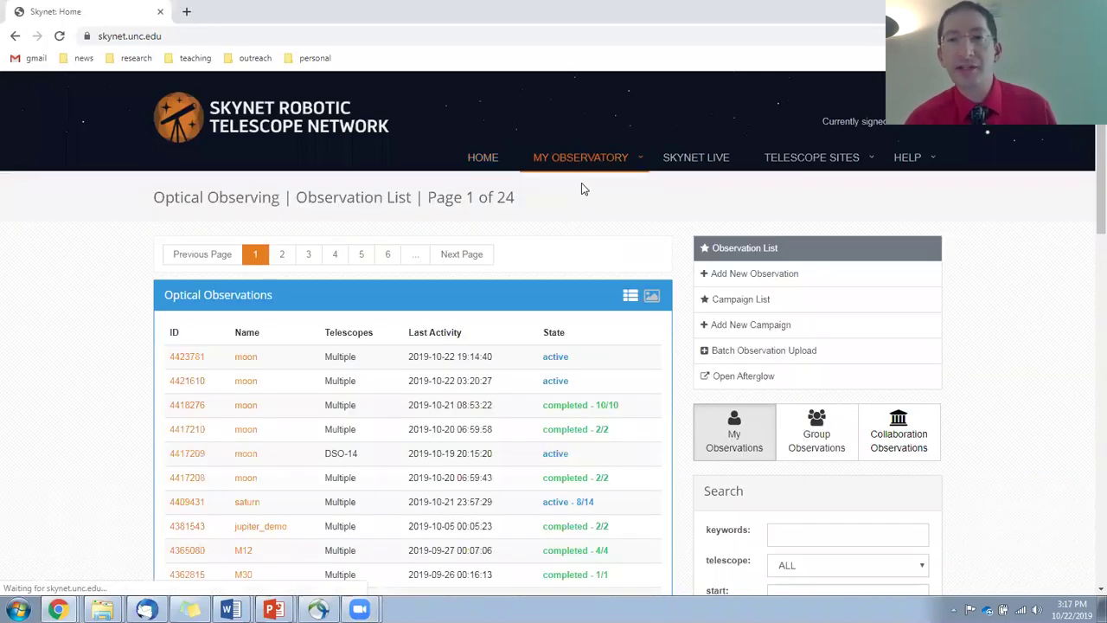
pyautogui.click(767, 276)
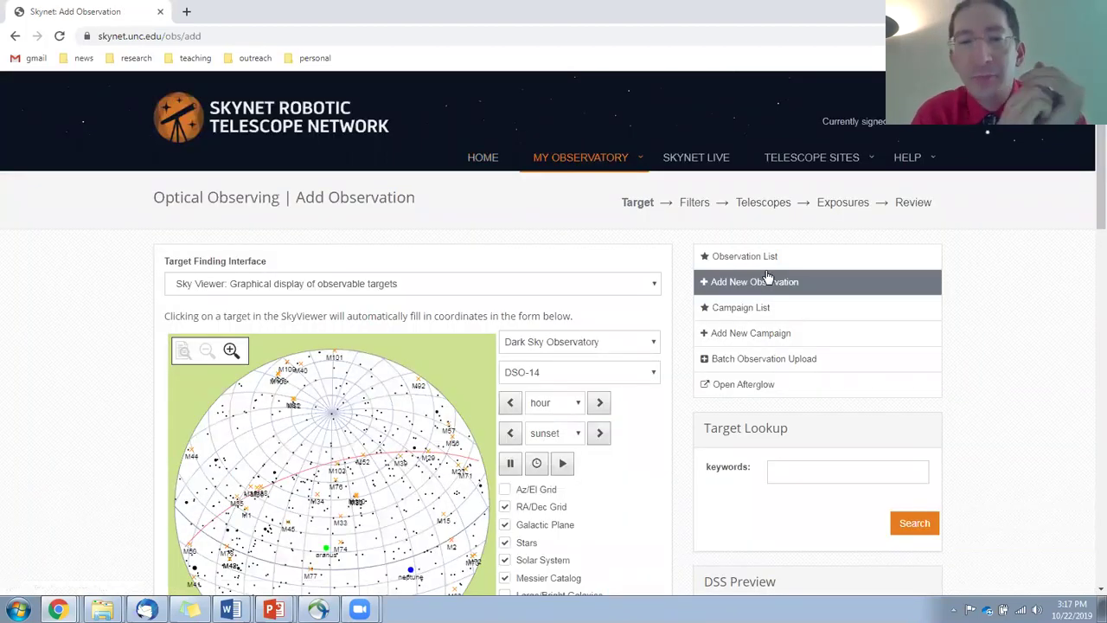
# Look up "moon" in the target lookup to fill in the observation's name and coordinates.
pyautogui.scroll(-3, 768, 276)
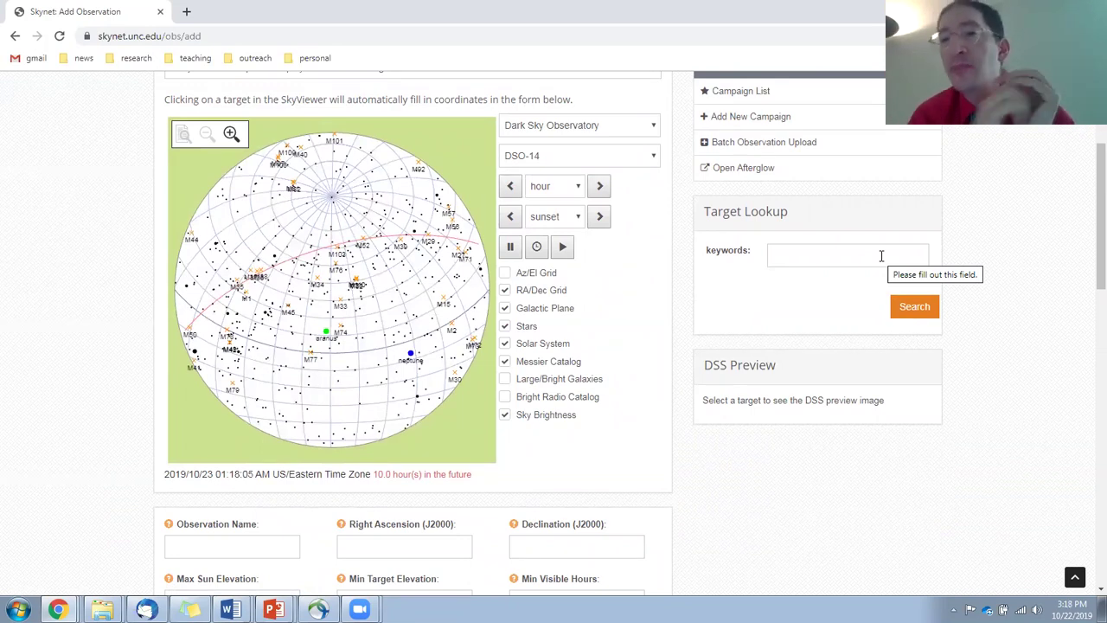
pyautogui.click(882, 255)
pyautogui.write('moon')
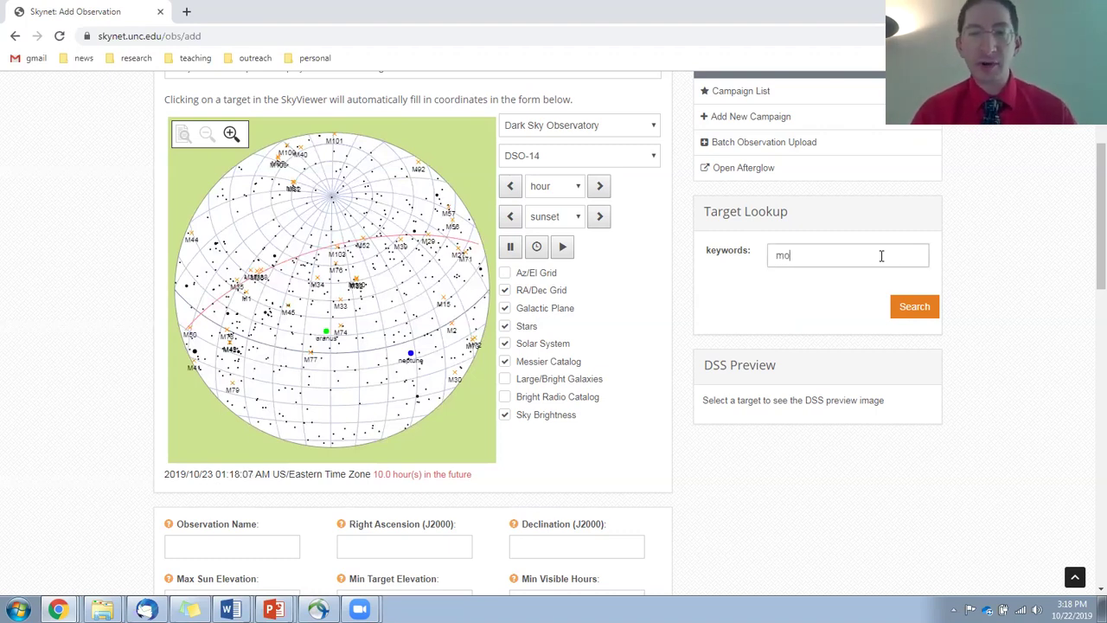
pyautogui.click(919, 308)
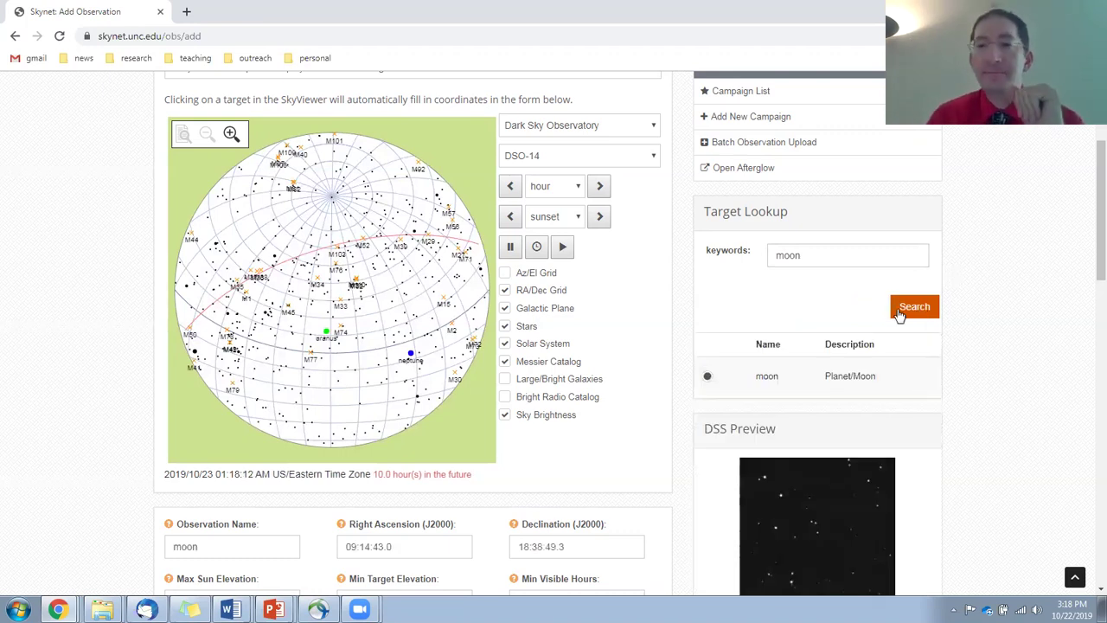
# Set the minimum target elevation to 20 and the minimum visible hours to 0.5 for the moon observation.
pyautogui.scroll(-3, 884, 310)
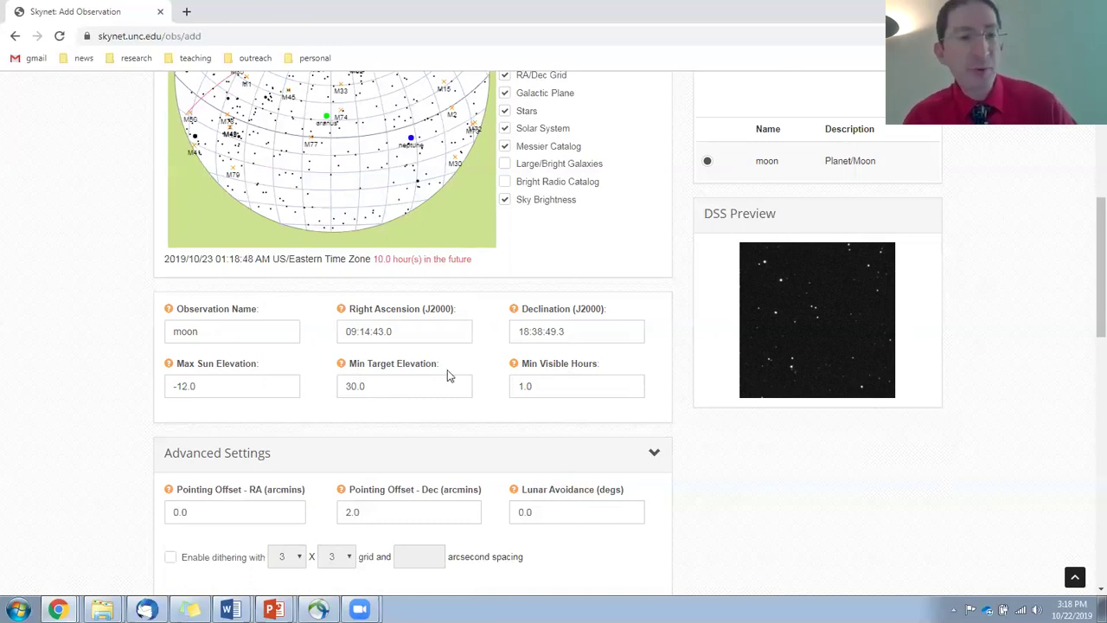
pyautogui.doubleClick(358, 386)
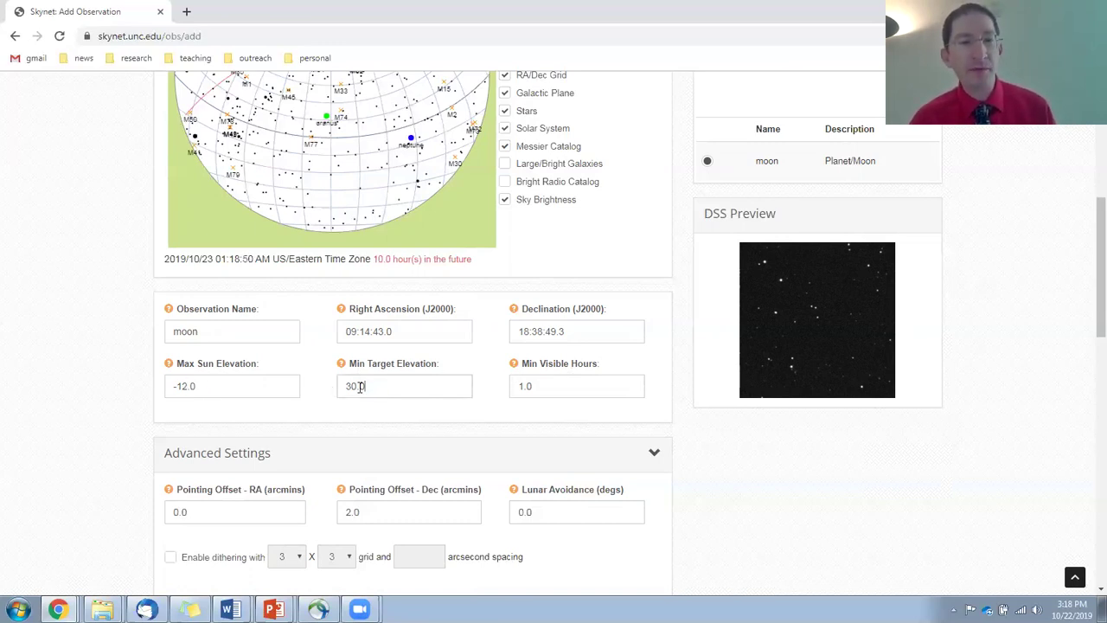
pyautogui.write('20')
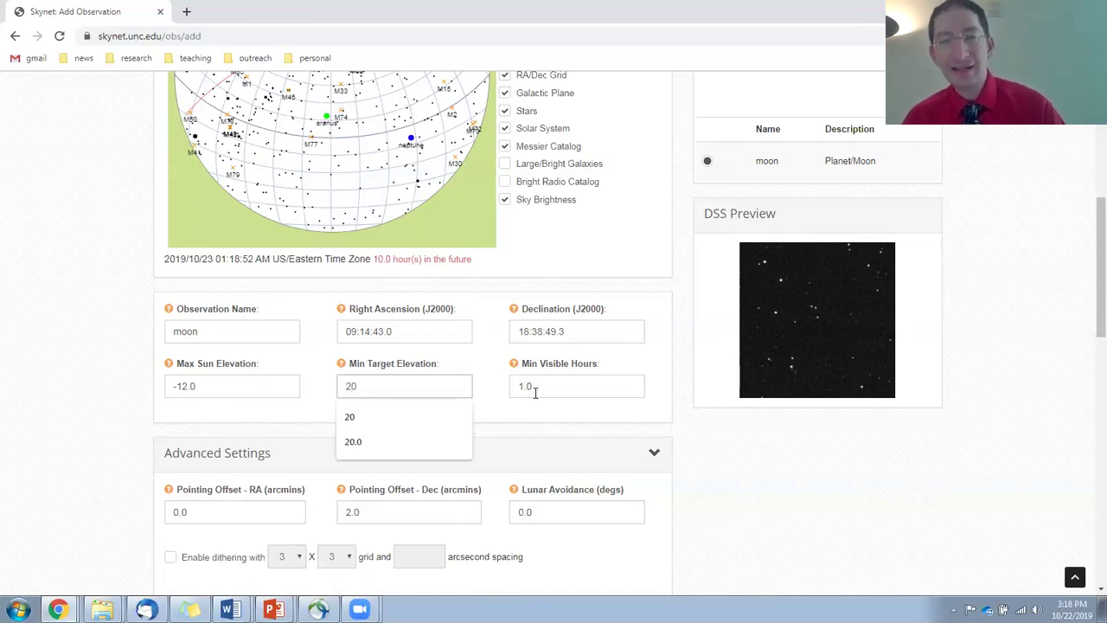
pyautogui.press('Tab')
pyautogui.write('0.5')
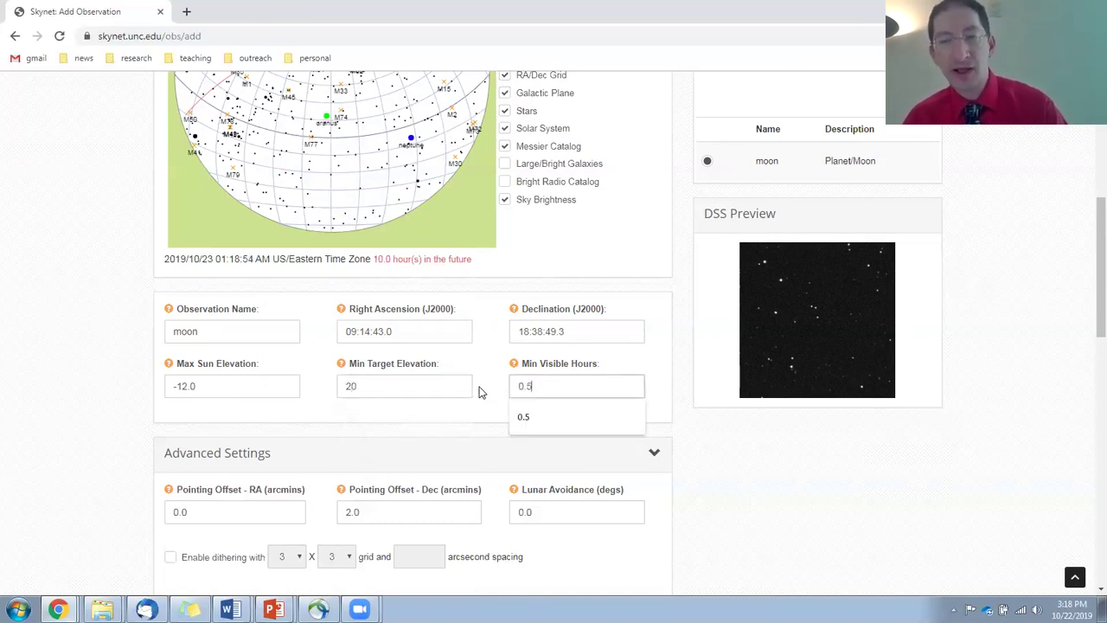
pyautogui.click(667, 397)
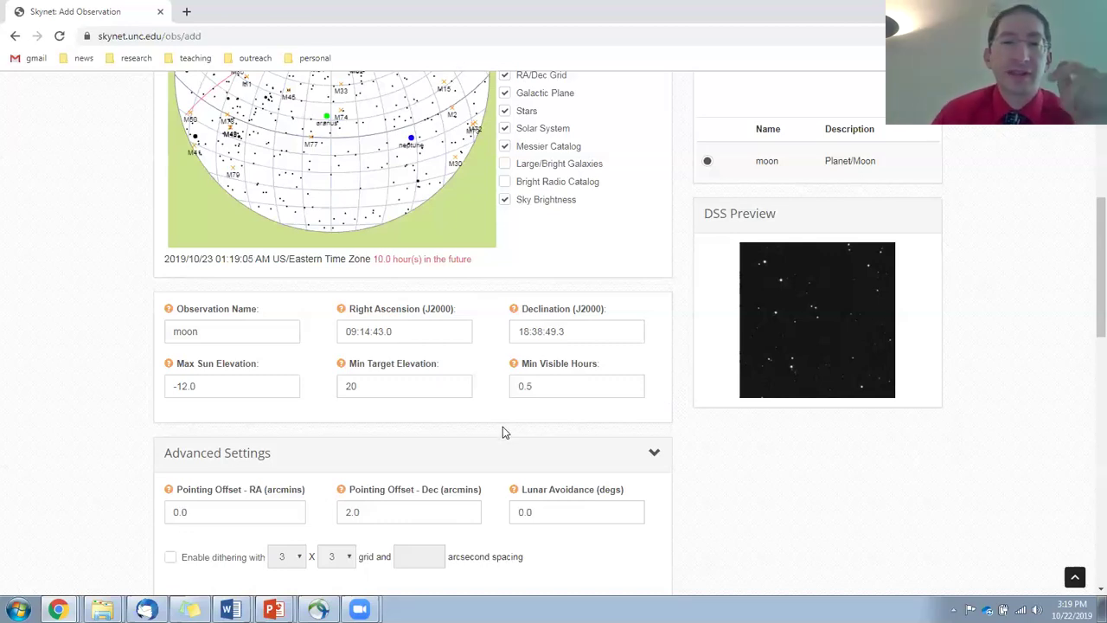
# Collapse the advanced settings, then save the target and continue to choosing filters.
pyautogui.scroll(-1, 519, 424)
pyautogui.click(654, 381)
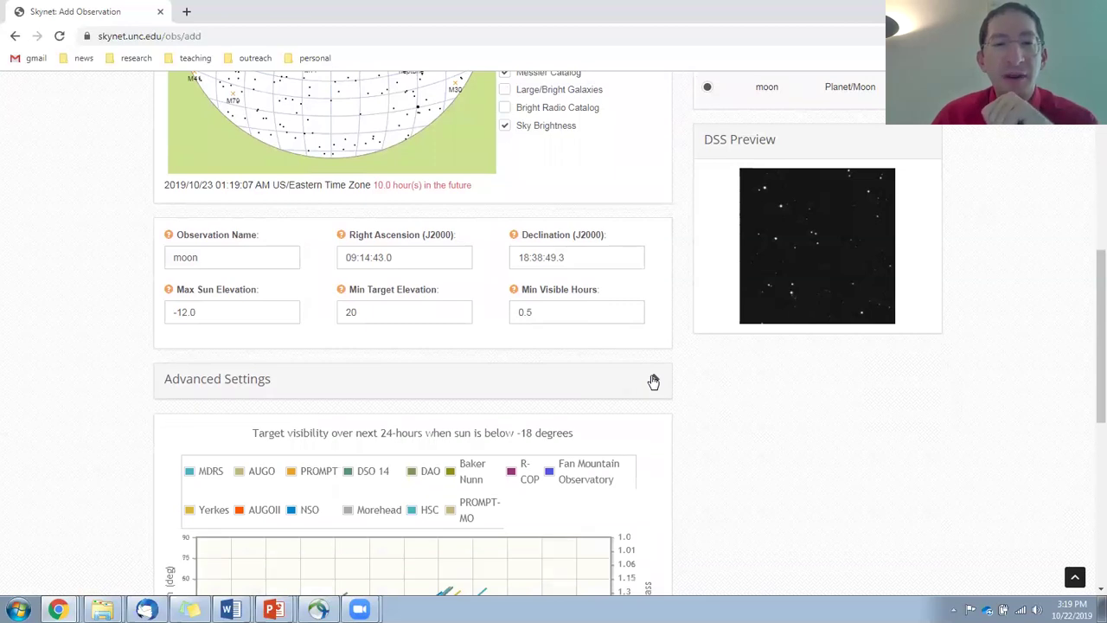
pyautogui.scroll(-4, 640, 365)
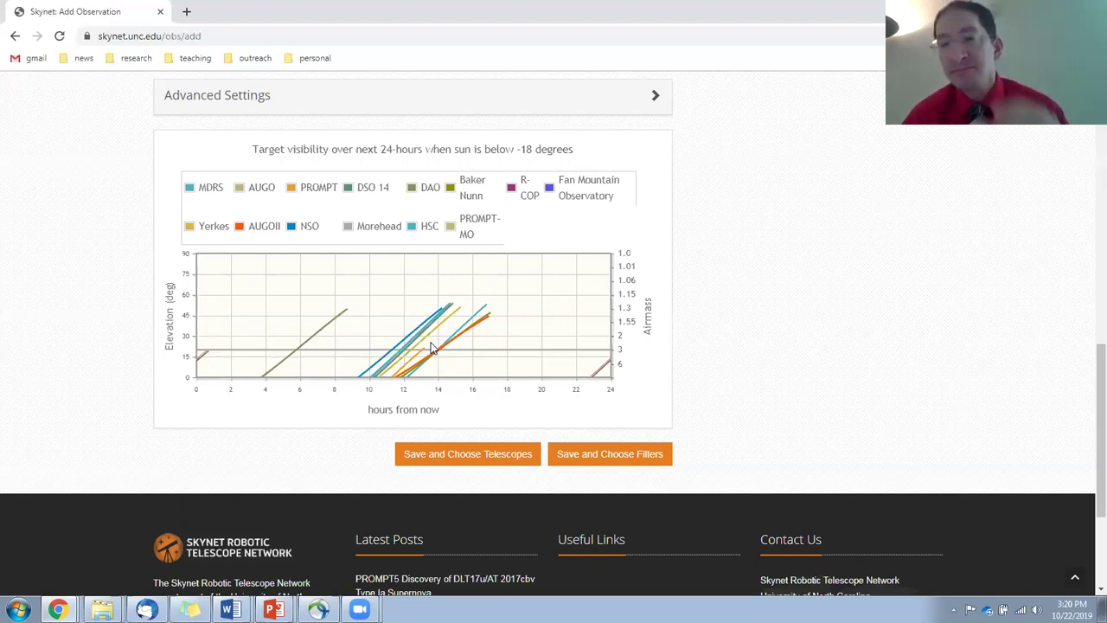
pyautogui.click(610, 453)
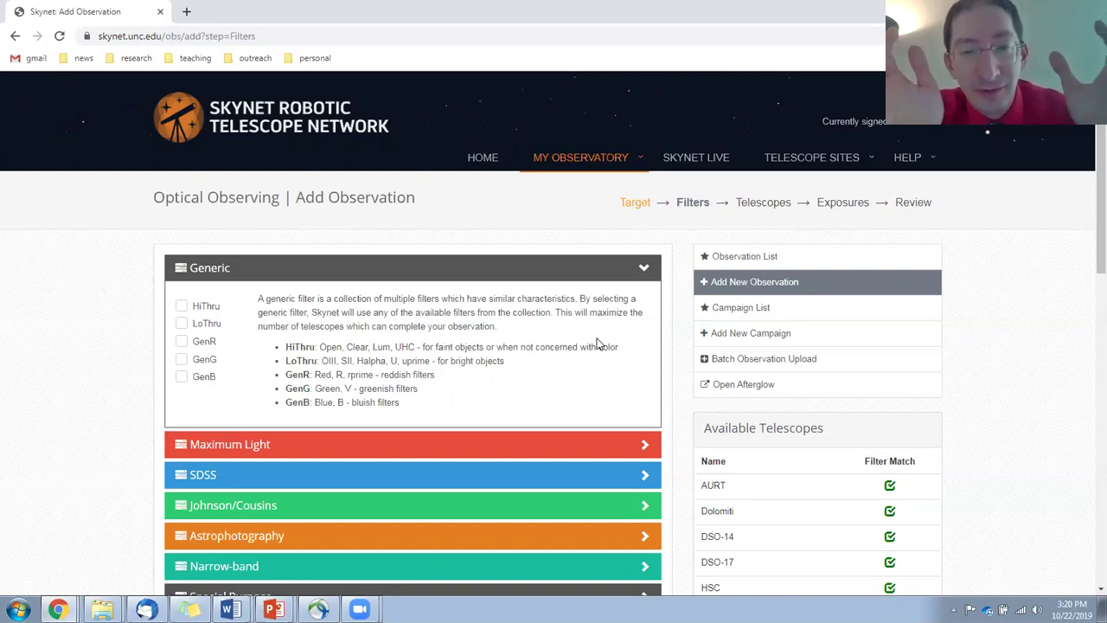
# Select the LoThru generic filter, check the matching telescopes, and save to continue to the telescopes stage.
pyautogui.scroll(-3, 599, 344)
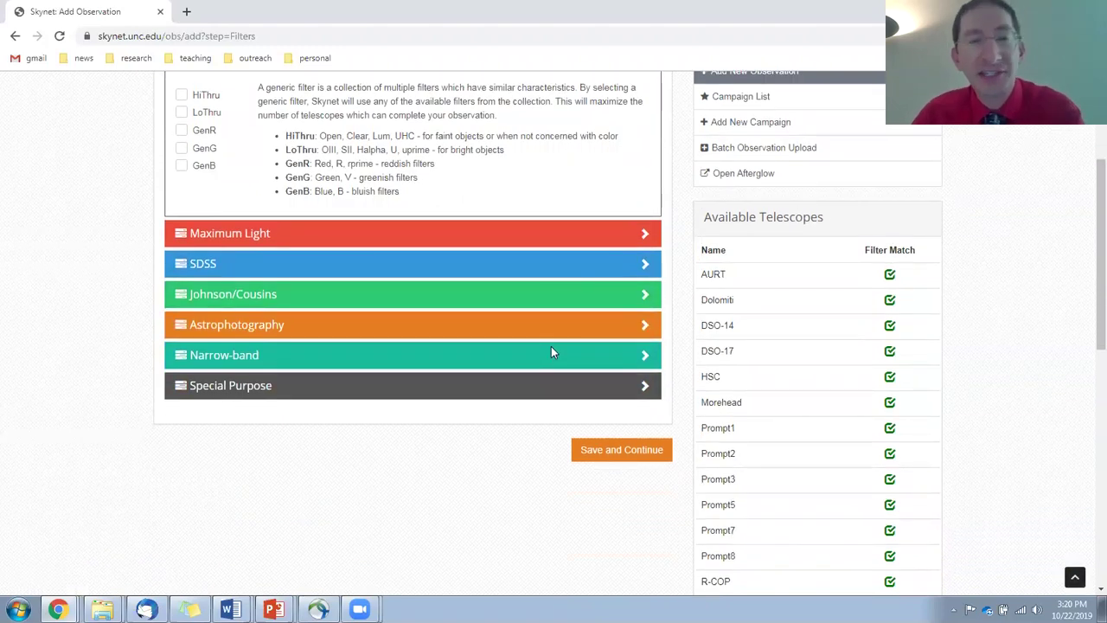
pyautogui.scroll(2, 554, 344)
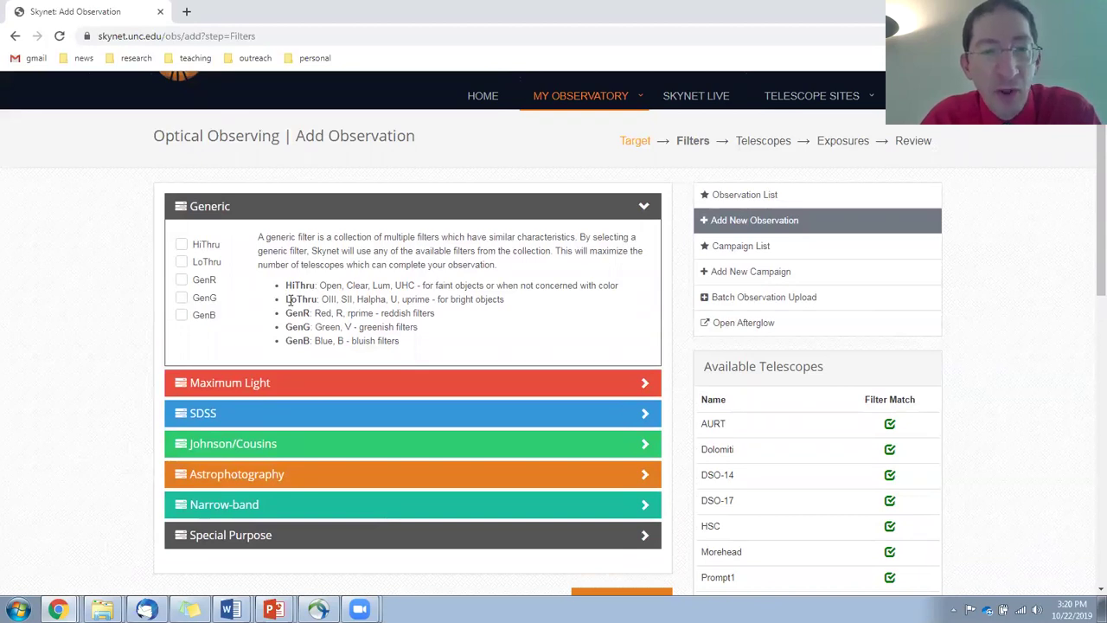
pyautogui.click(183, 263)
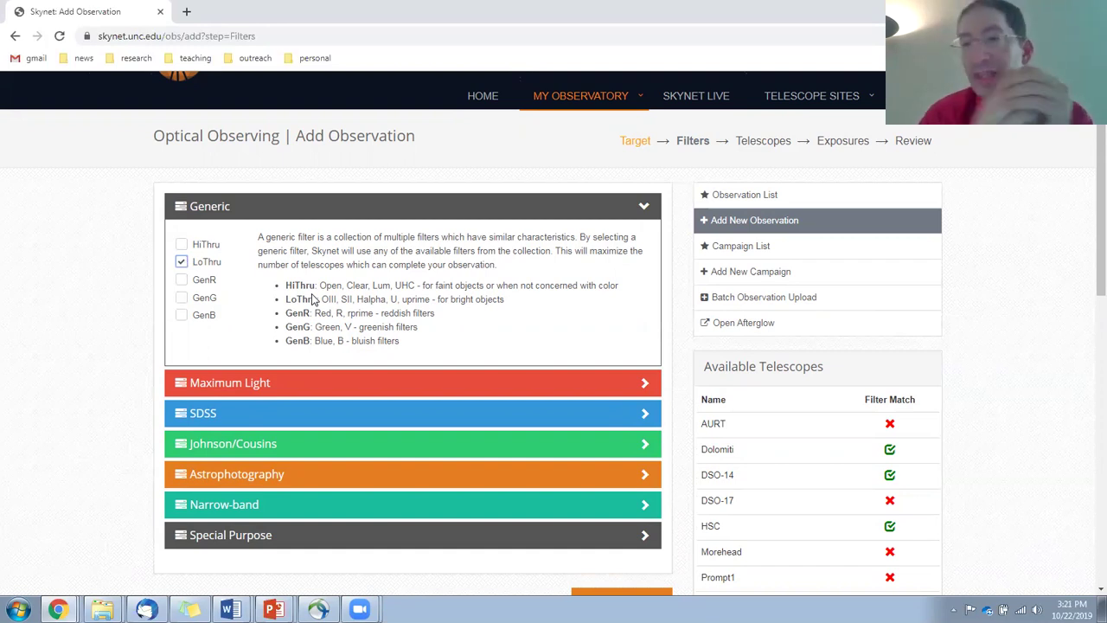
pyautogui.scroll(-1, 314, 298)
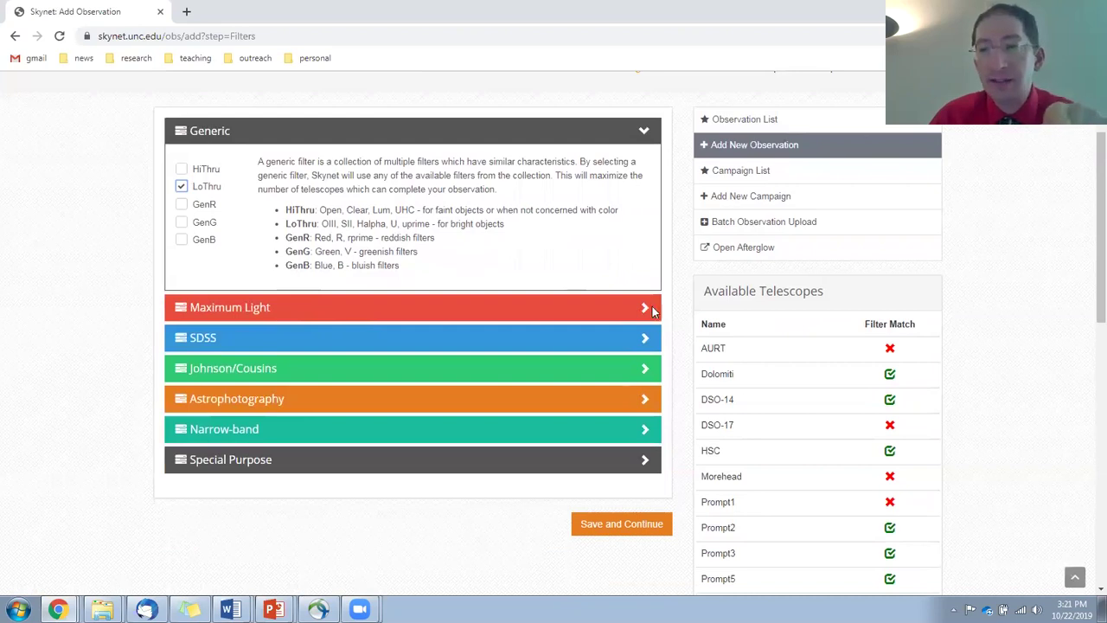
pyautogui.scroll(-2, 899, 361)
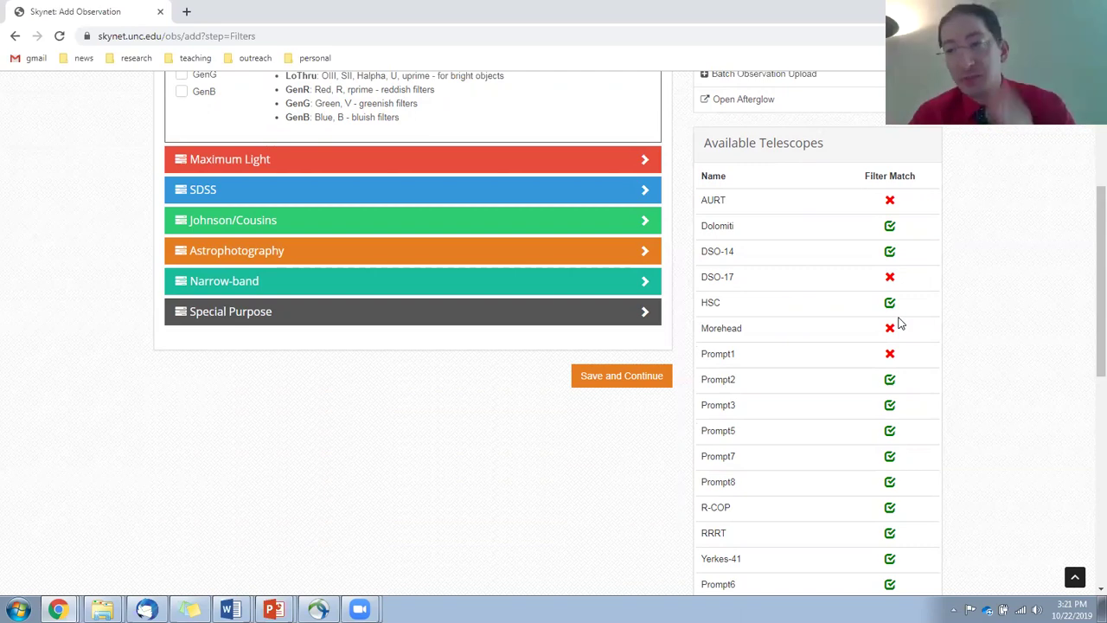
pyautogui.scroll(-2, 929, 324)
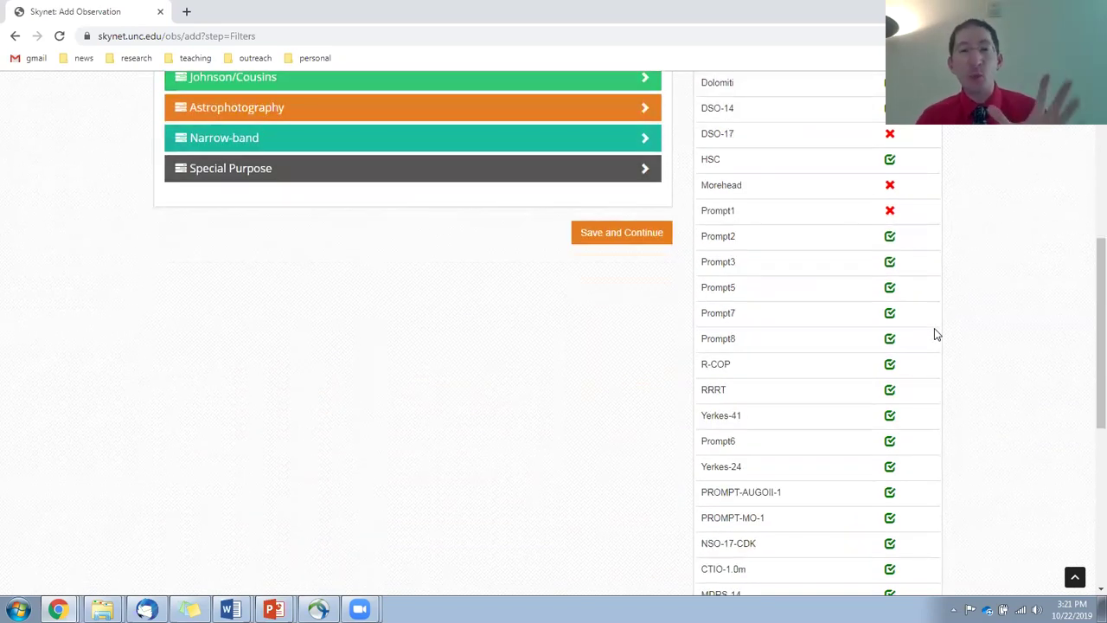
pyautogui.scroll(2, 779, 350)
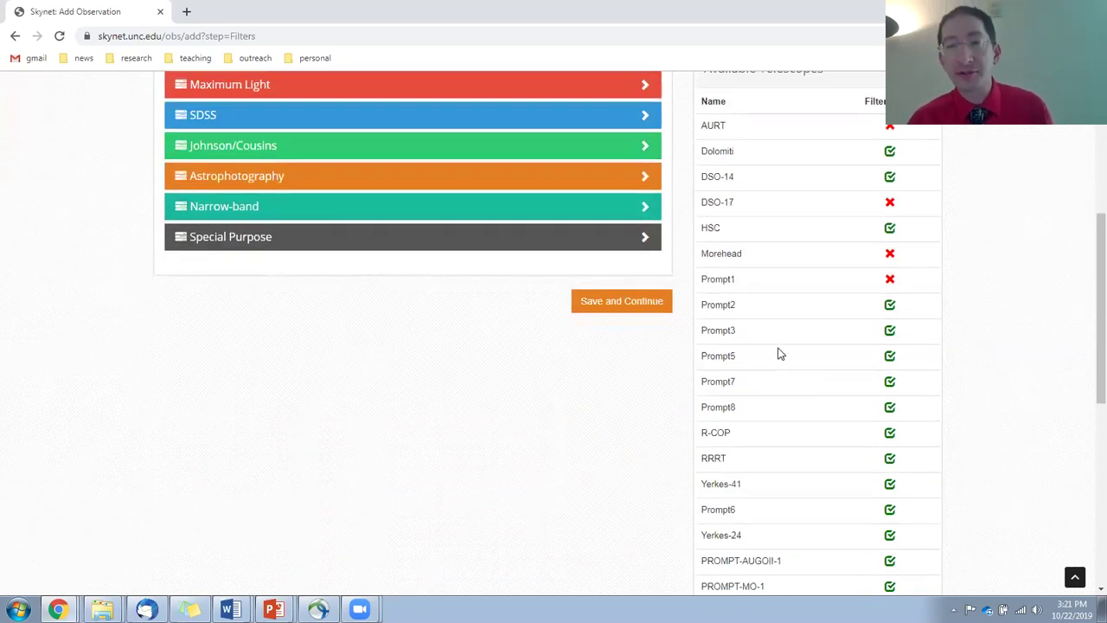
pyautogui.scroll(1, 781, 369)
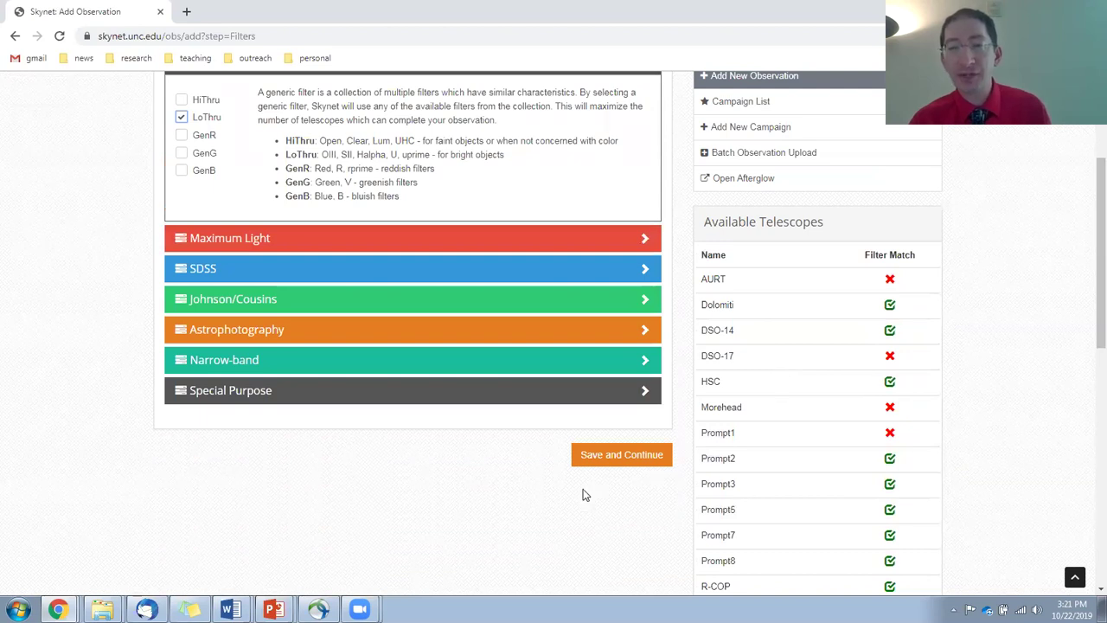
pyautogui.click(619, 455)
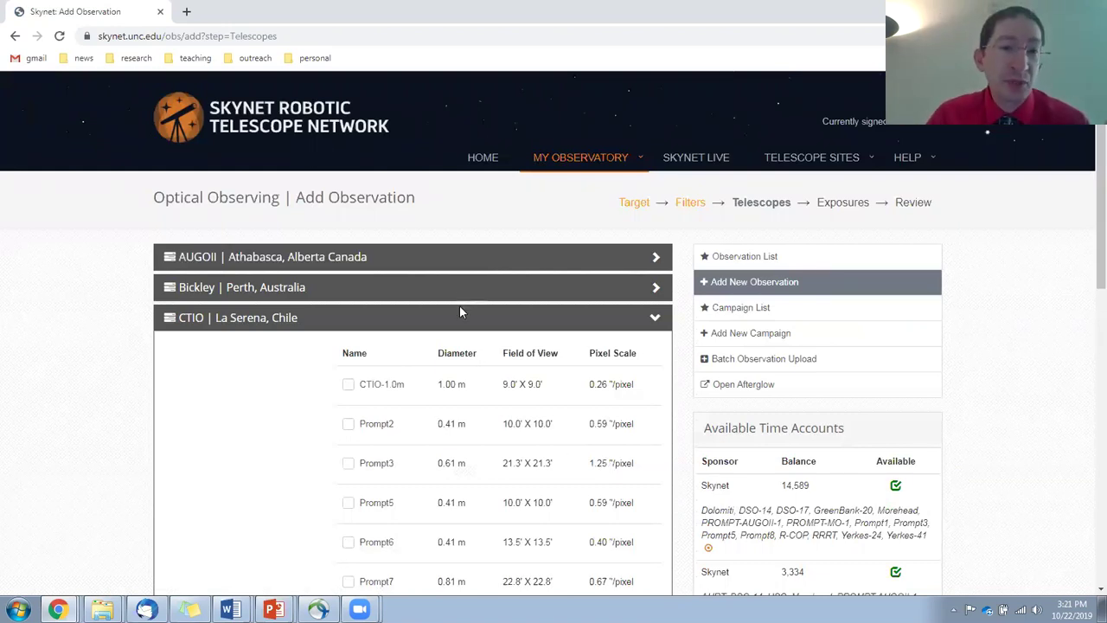
# Select the Prompt5 telescope at CTIO and PROMPT-MO-1 at Meckering, Australia, and save to continue to the exposures stage.
pyautogui.scroll(-3, 458, 298)
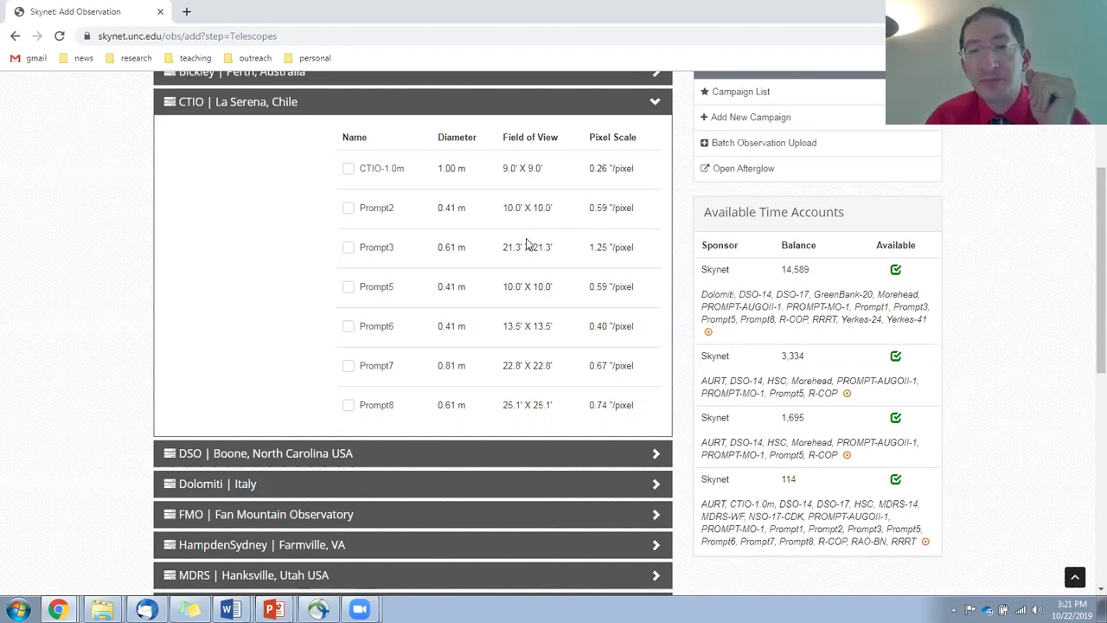
pyautogui.click(347, 287)
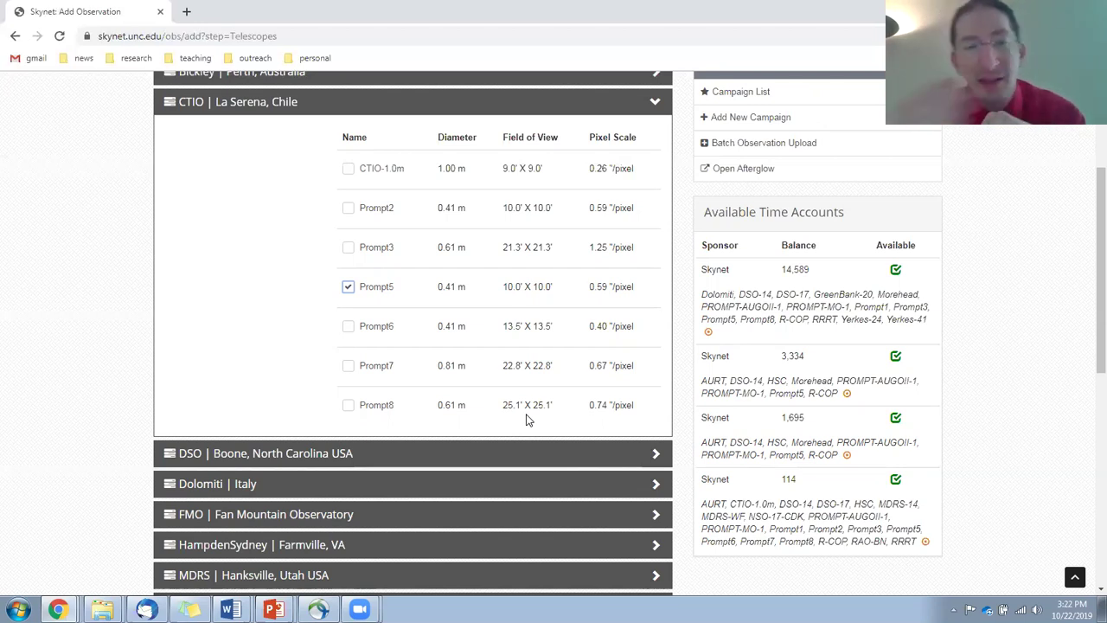
pyautogui.scroll(-3, 528, 420)
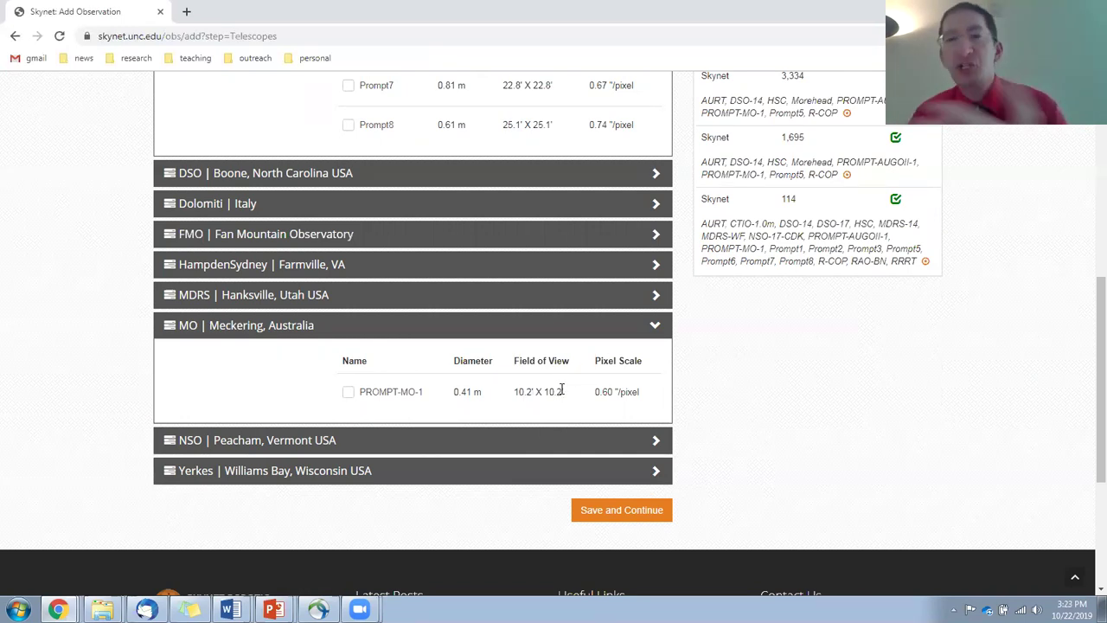
pyautogui.click(348, 391)
pyautogui.scroll(2, 363, 403)
pyautogui.scroll(-1, 362, 401)
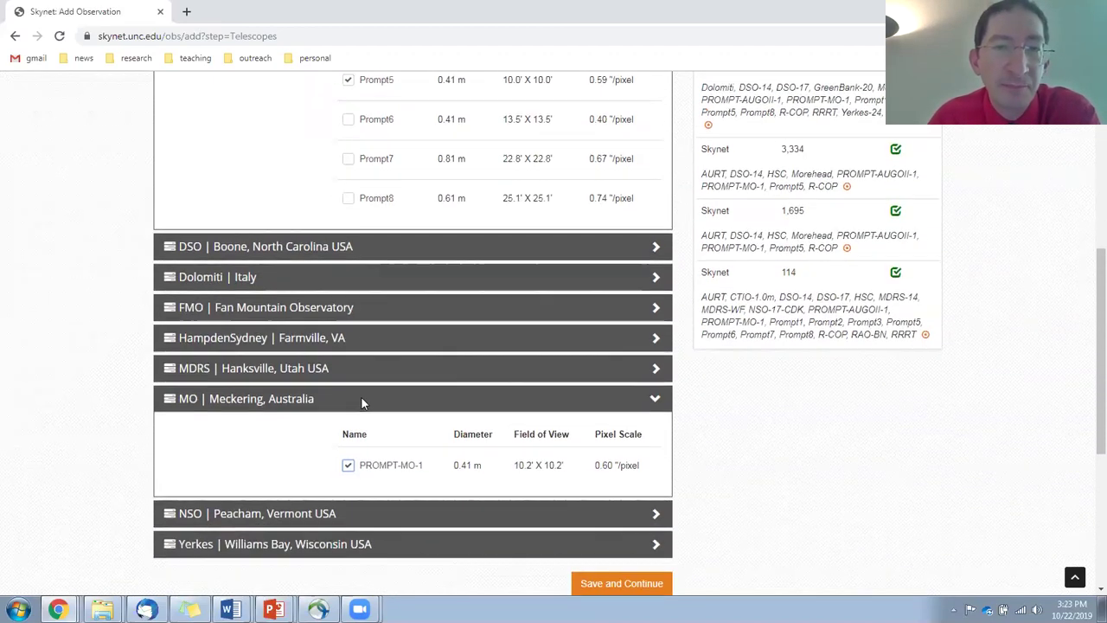
pyautogui.scroll(1, 364, 346)
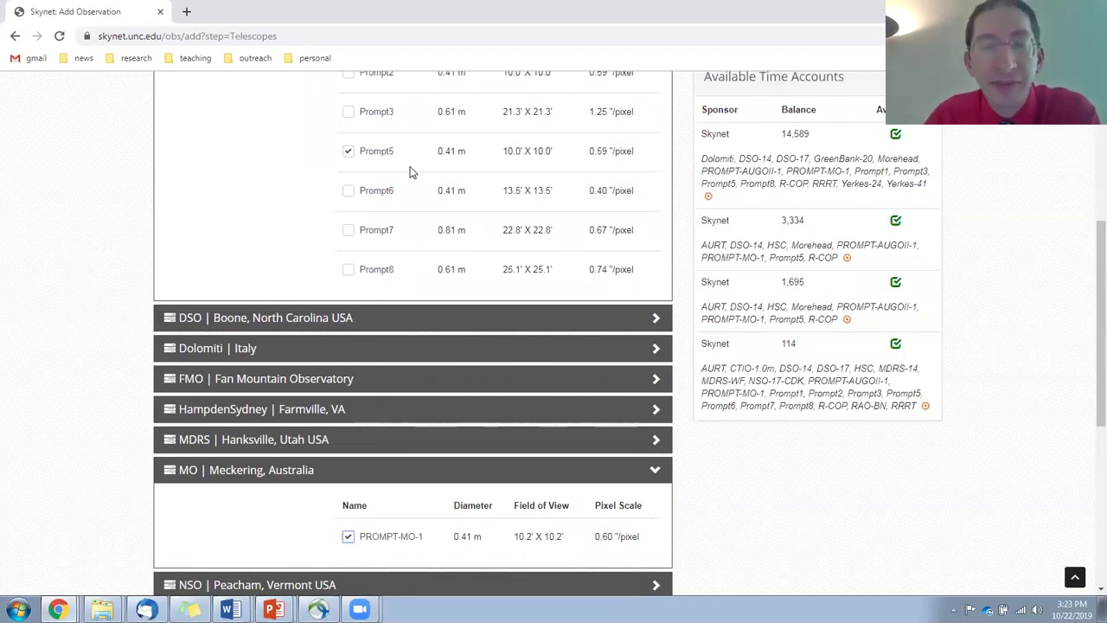
pyautogui.scroll(-1, 411, 172)
pyautogui.scroll(-1, 412, 171)
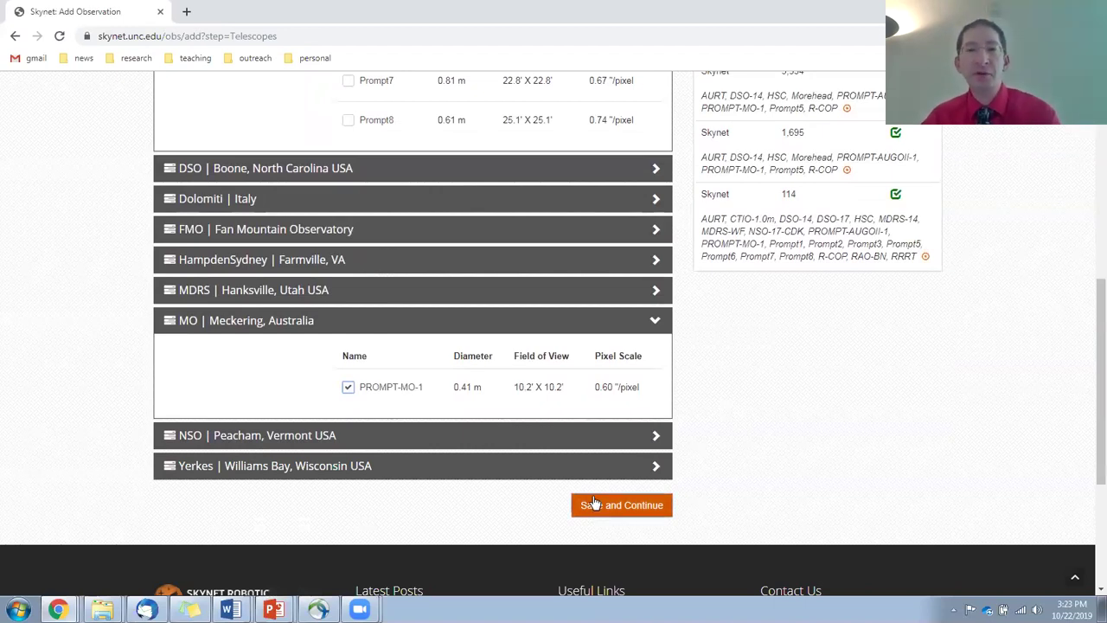
pyautogui.click(593, 504)
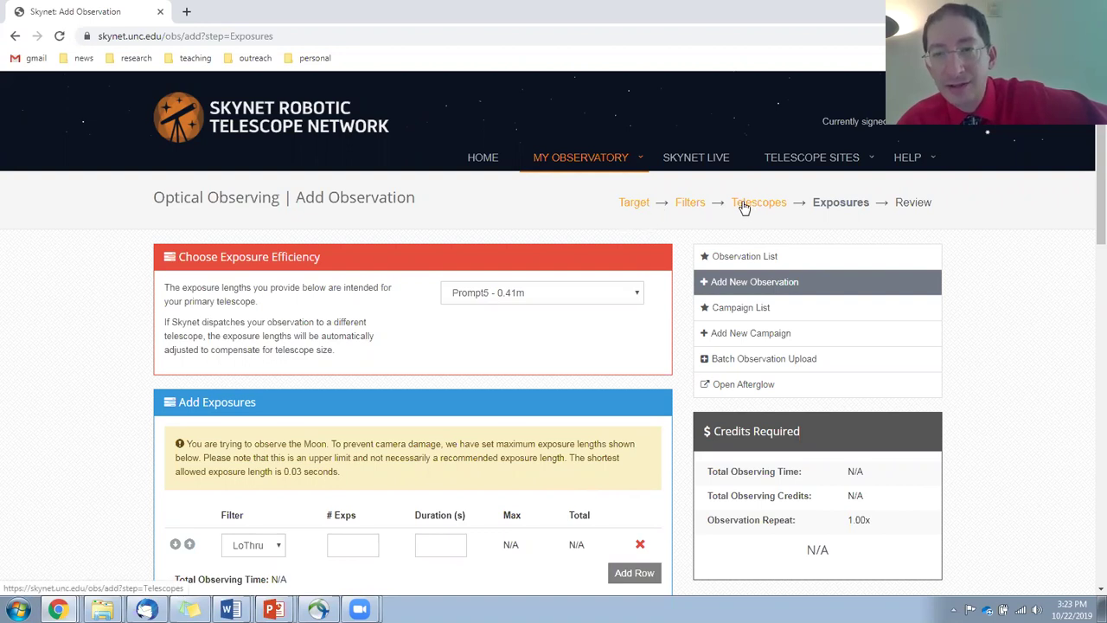
# Return to the target stage and set the Sky Viewer to Cerro Tololo Inter-American Observatory with the Prompt5 telescope.
pyautogui.click(637, 209)
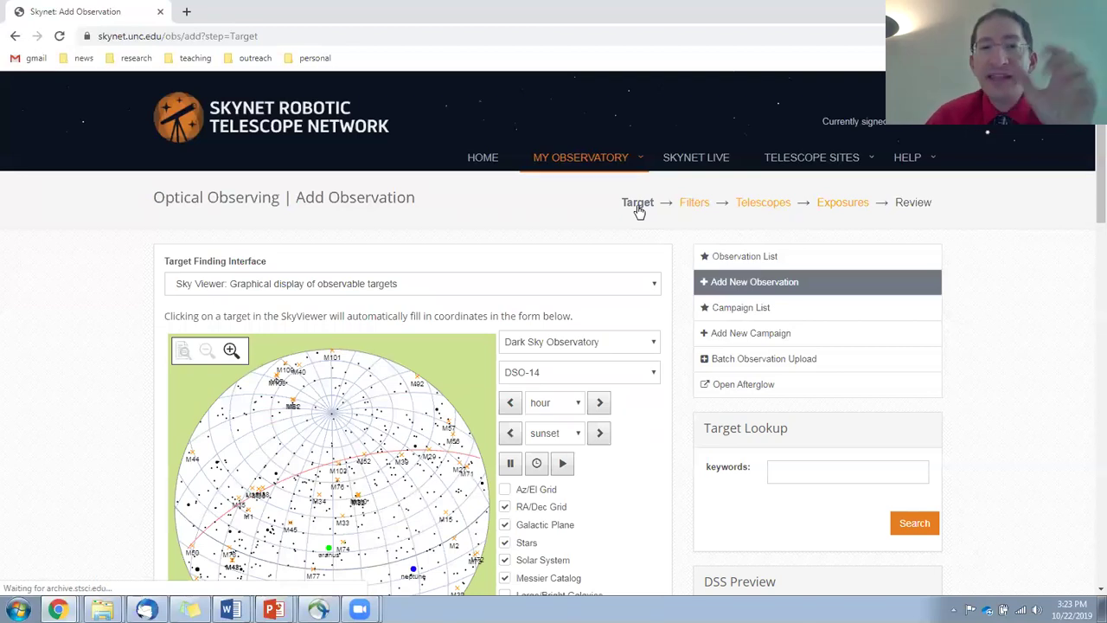
pyautogui.scroll(-2, 638, 210)
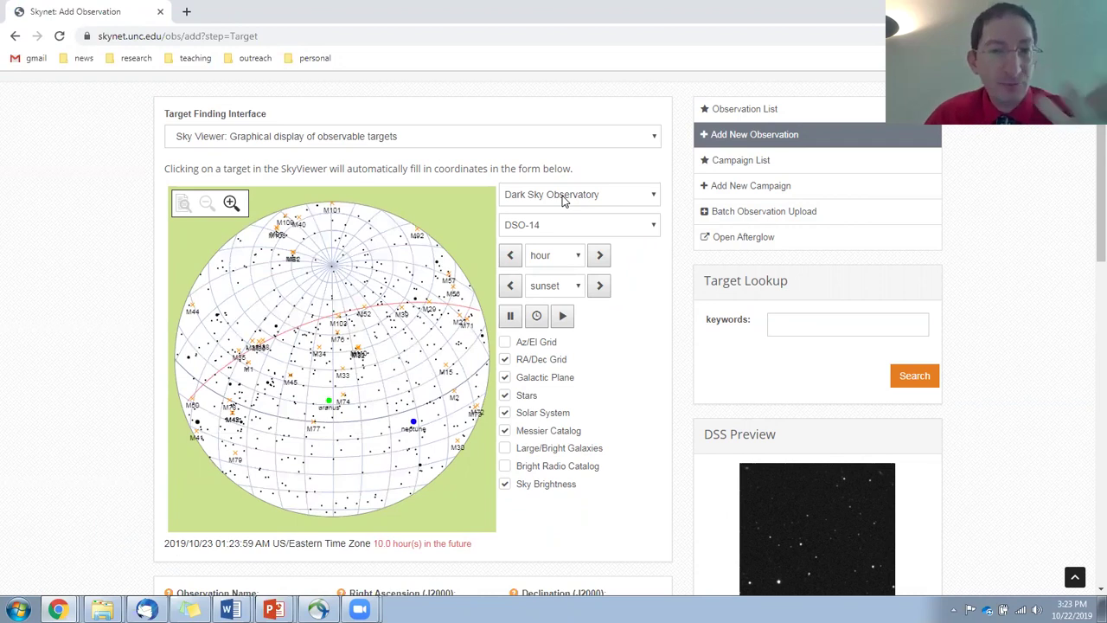
pyautogui.click(562, 197)
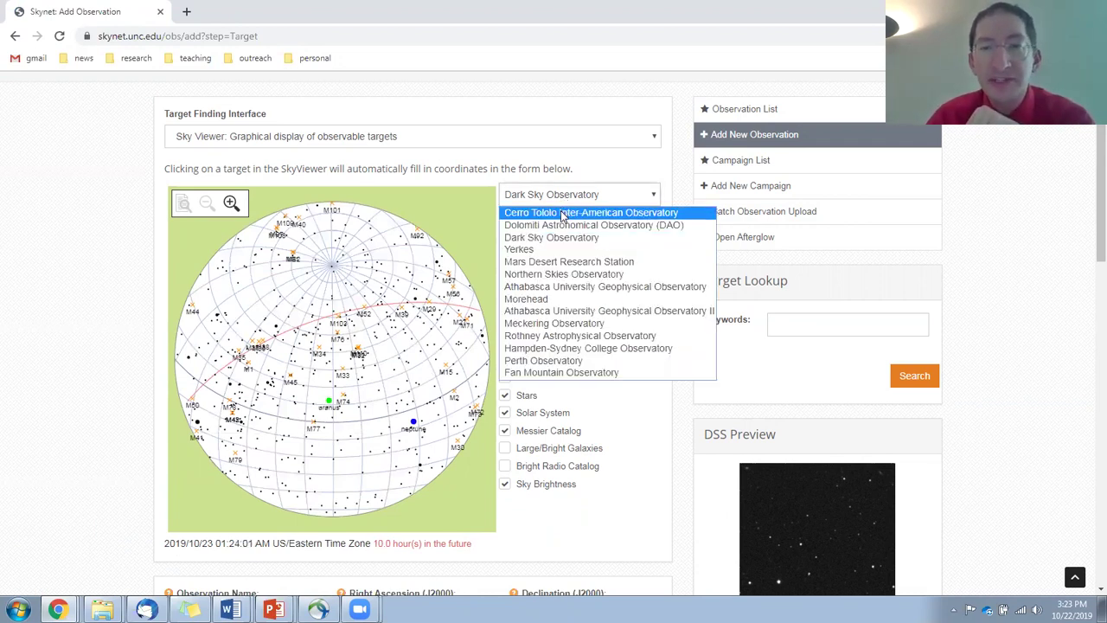
pyautogui.click(562, 214)
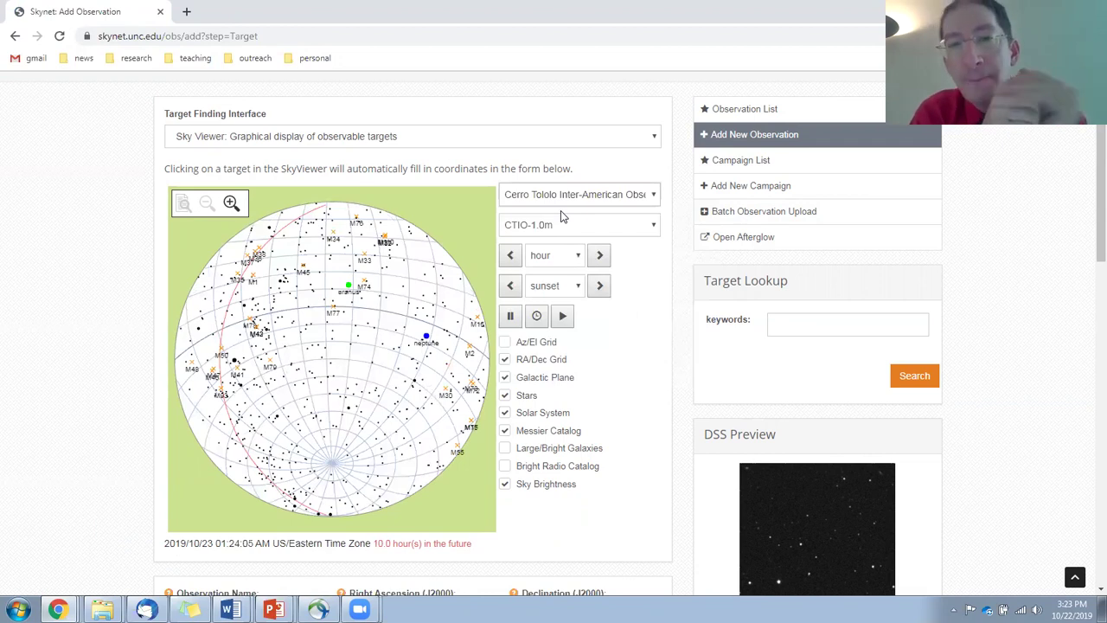
pyautogui.click(575, 227)
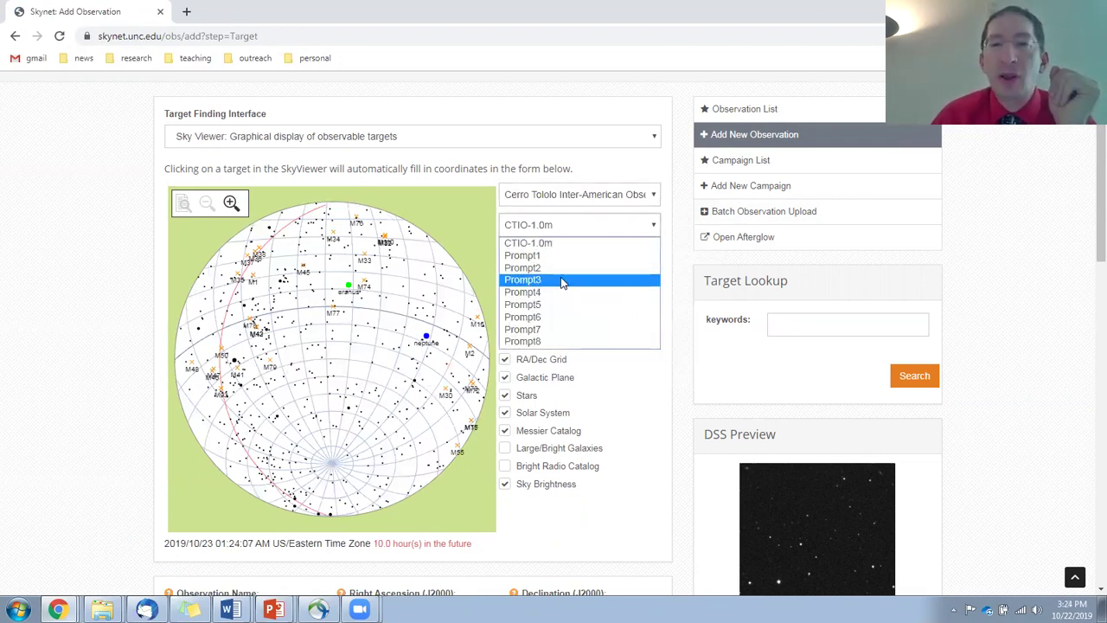
pyautogui.click(562, 305)
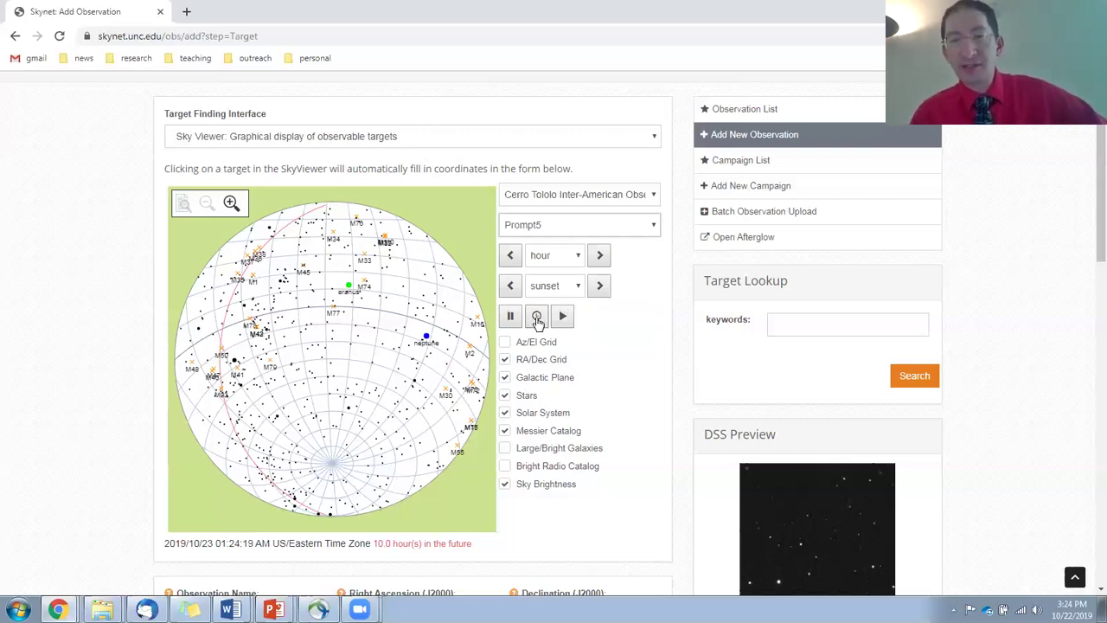
# Reset the Sky Viewer to the current time and advance it in one-hour steps to 13 hours in the future, with the Moon above the horizon.
pyautogui.click(537, 318)
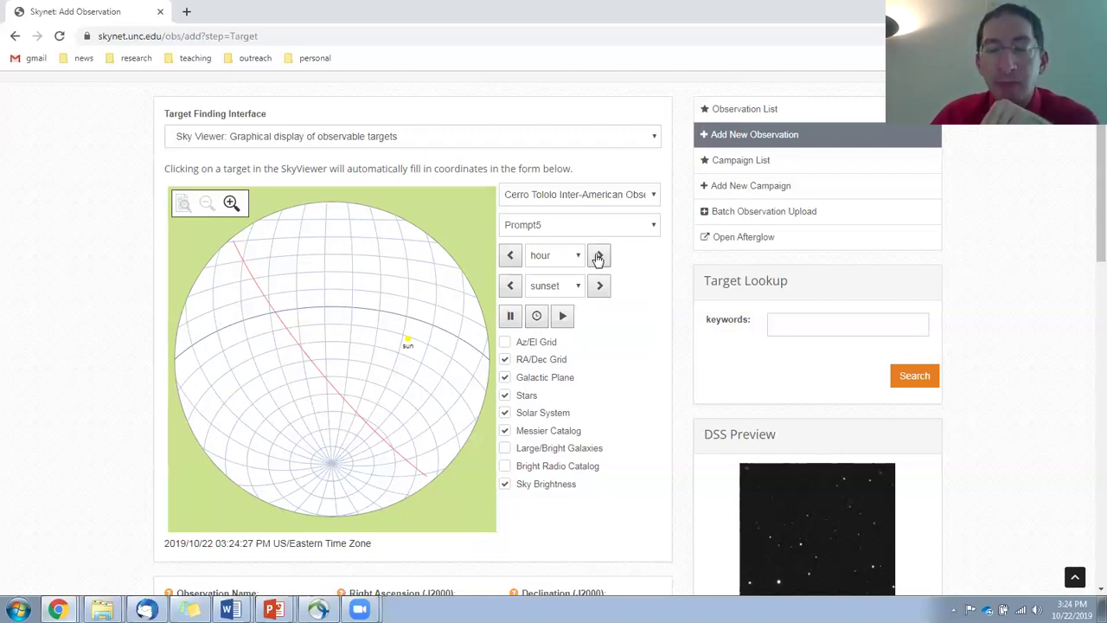
pyautogui.click(597, 257)
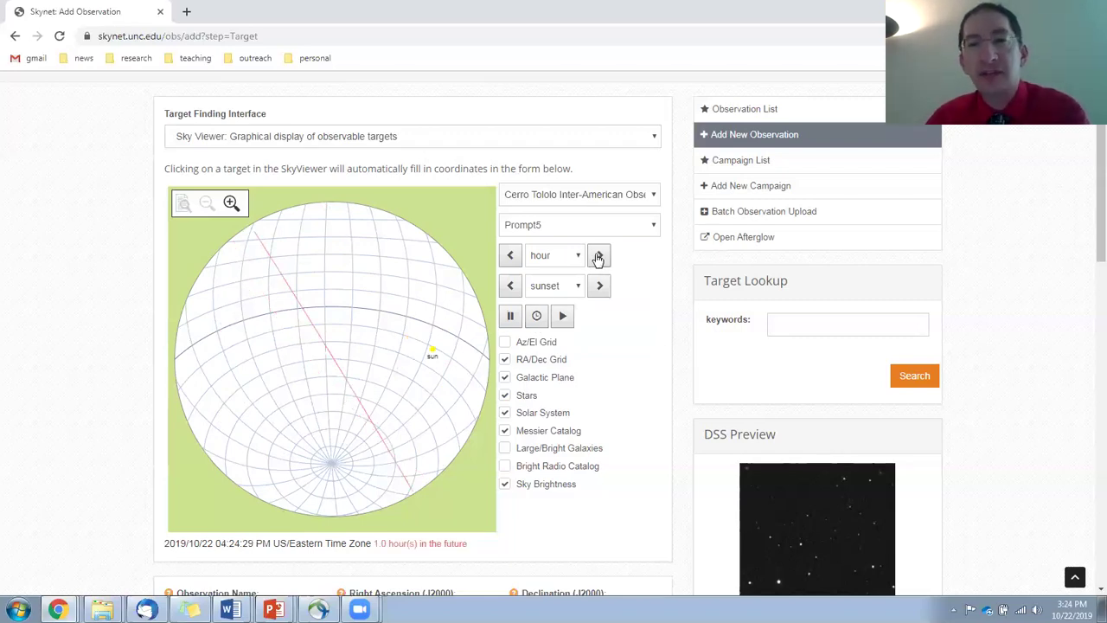
pyautogui.click(598, 257)
pyautogui.click(598, 257)
pyautogui.click(598, 257)
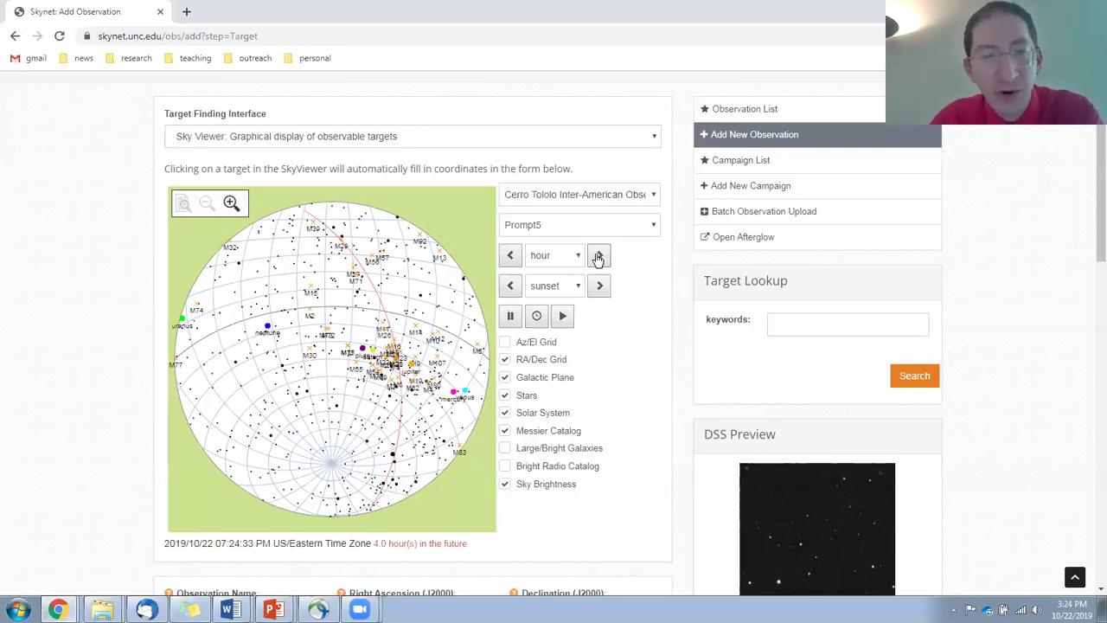
pyautogui.click(598, 257)
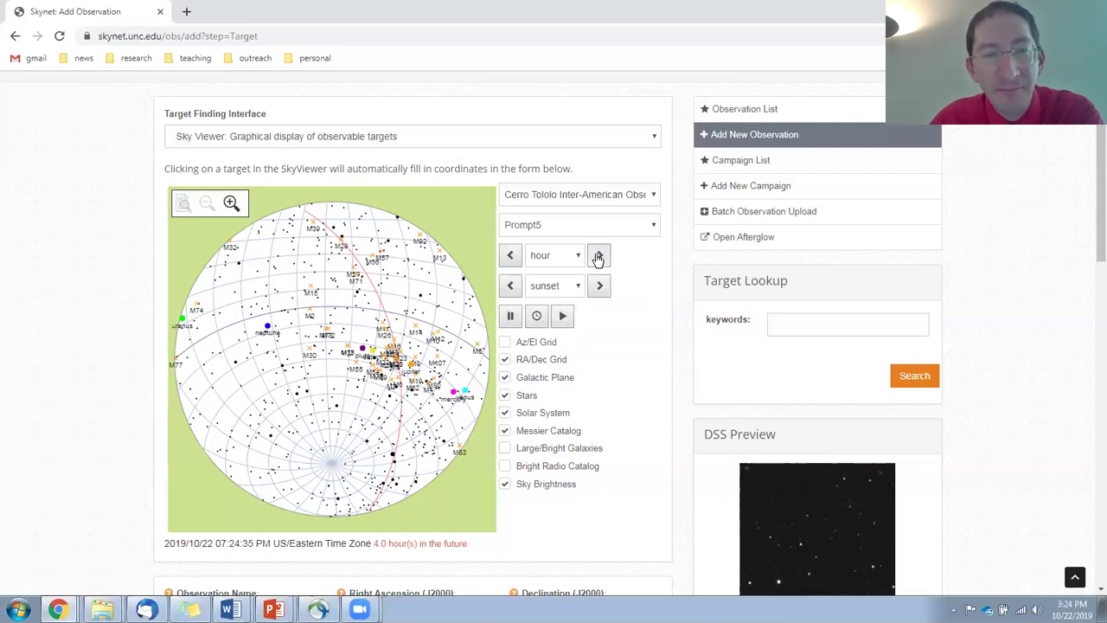
pyautogui.click(598, 257)
pyautogui.click(598, 257)
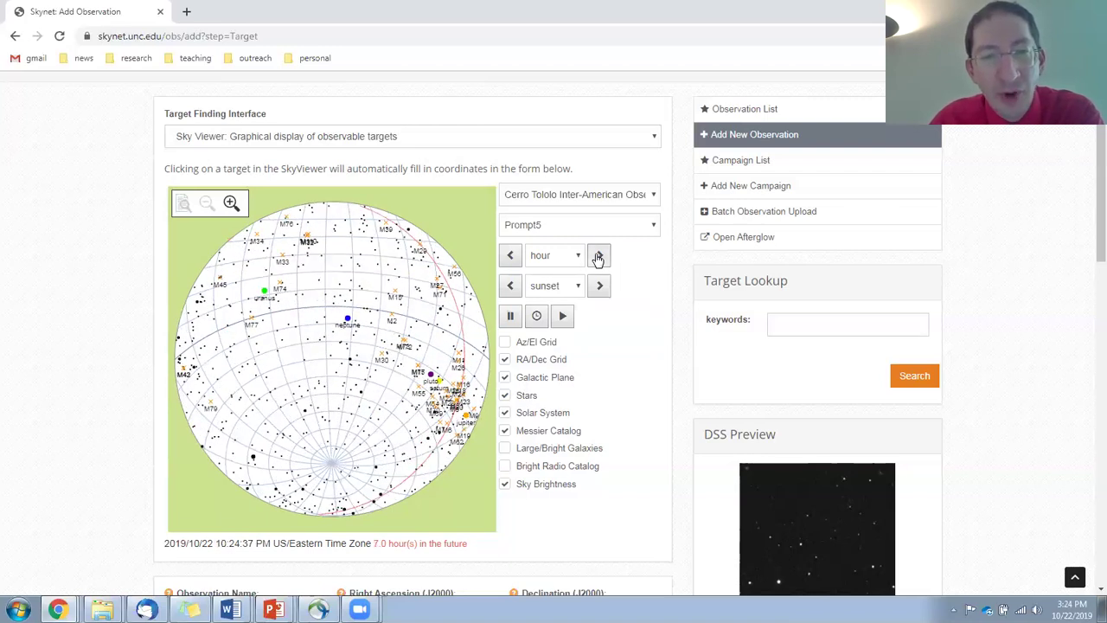
pyautogui.click(598, 257)
pyautogui.click(598, 257)
pyautogui.click(598, 257)
pyautogui.click(598, 257)
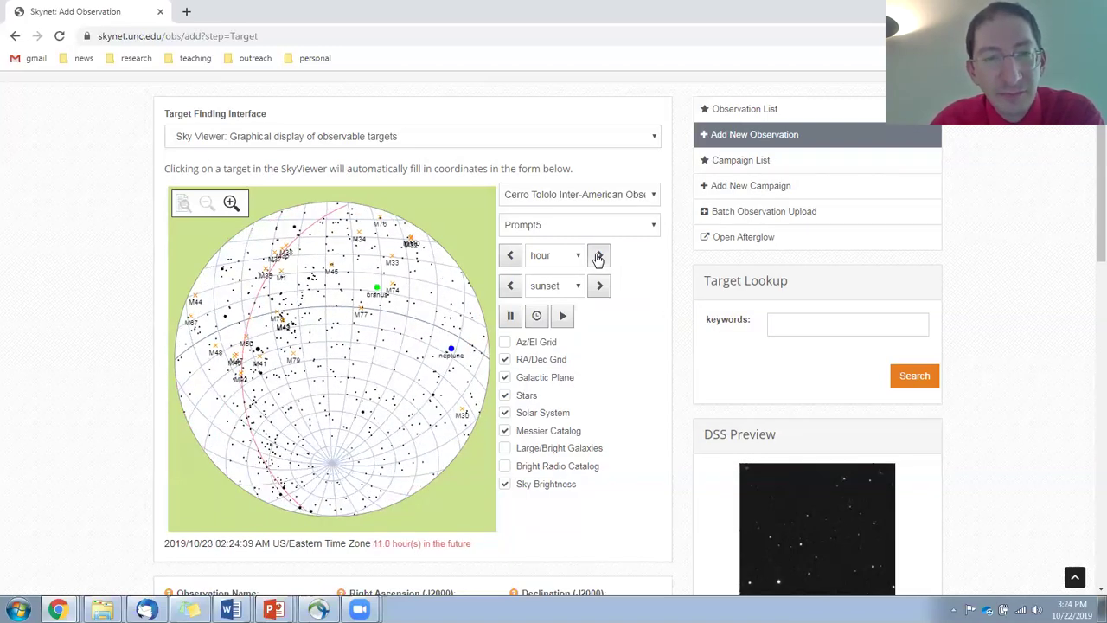
pyautogui.click(598, 257)
pyautogui.click(598, 257)
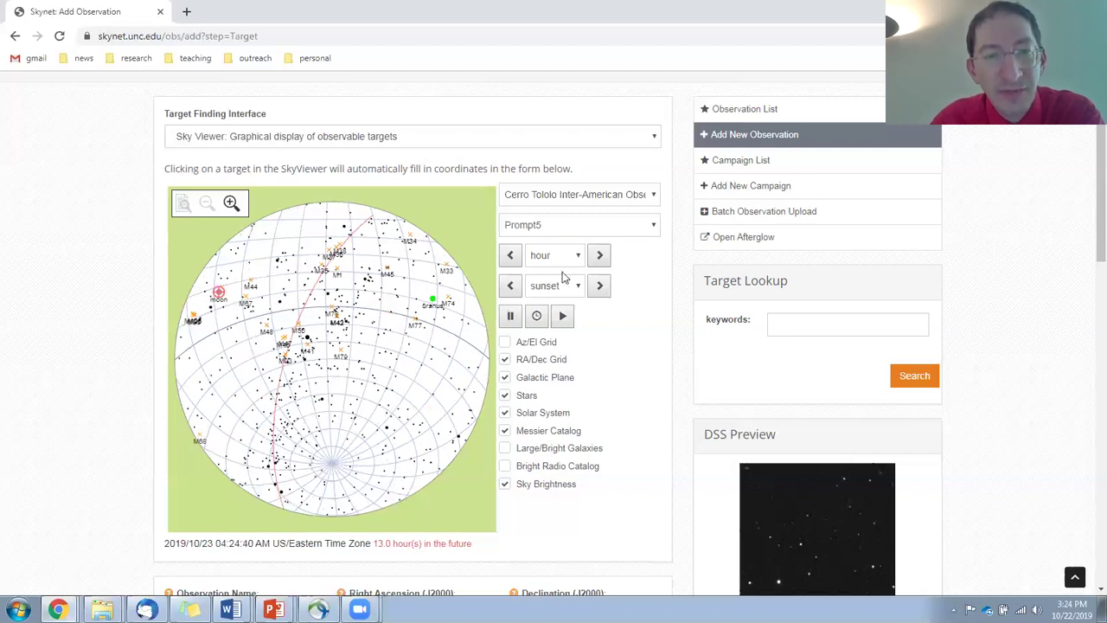
# Zoom the Sky Viewer in until the Moon's disk fills the view, and pause the viewer's clock.
pyautogui.doubleClick(217, 289)
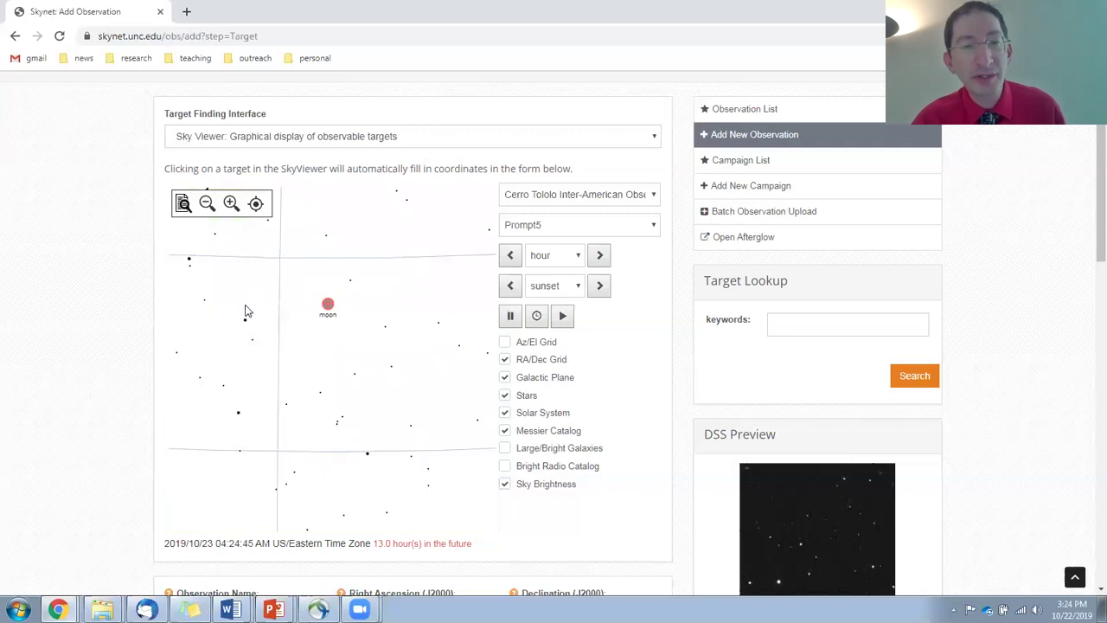
pyautogui.doubleClick(314, 295)
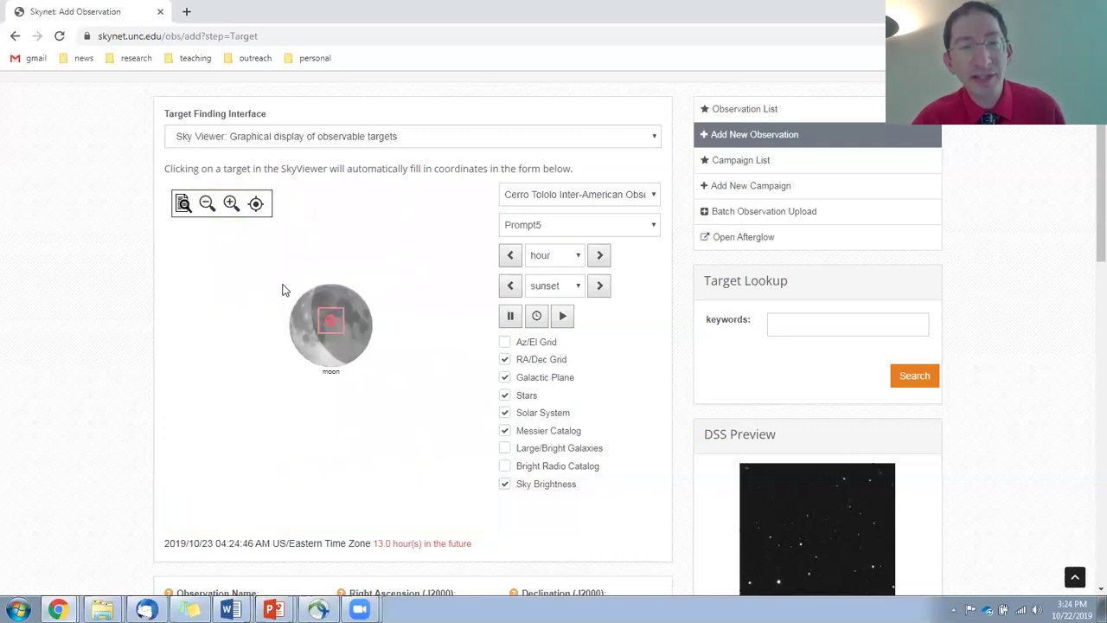
pyautogui.moveTo(270, 275); pyautogui.dragTo(389, 383)
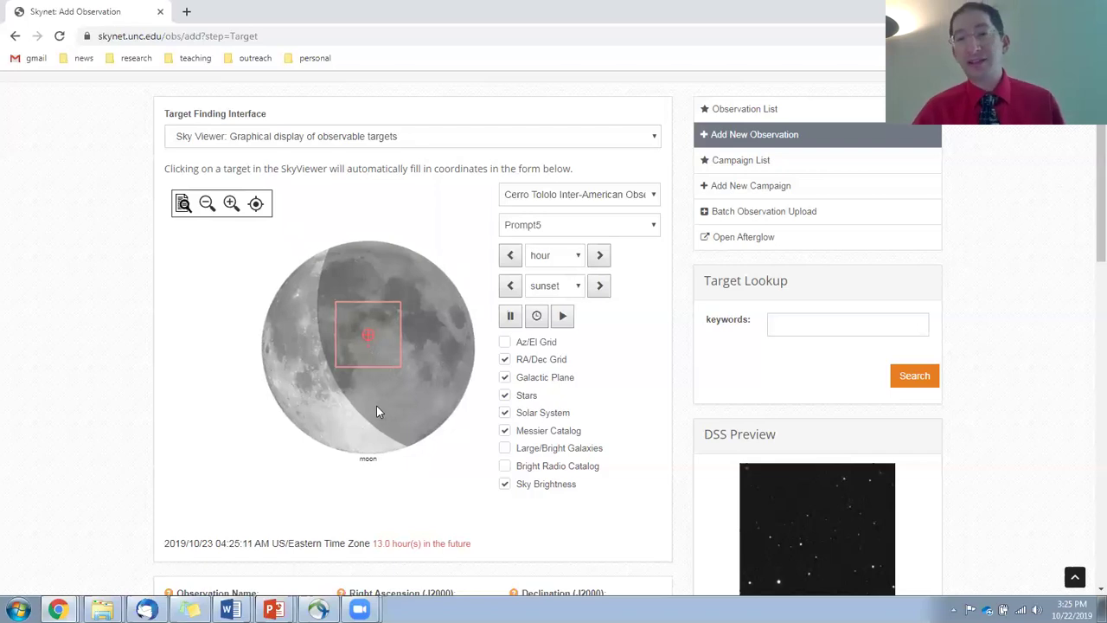
pyautogui.click(510, 322)
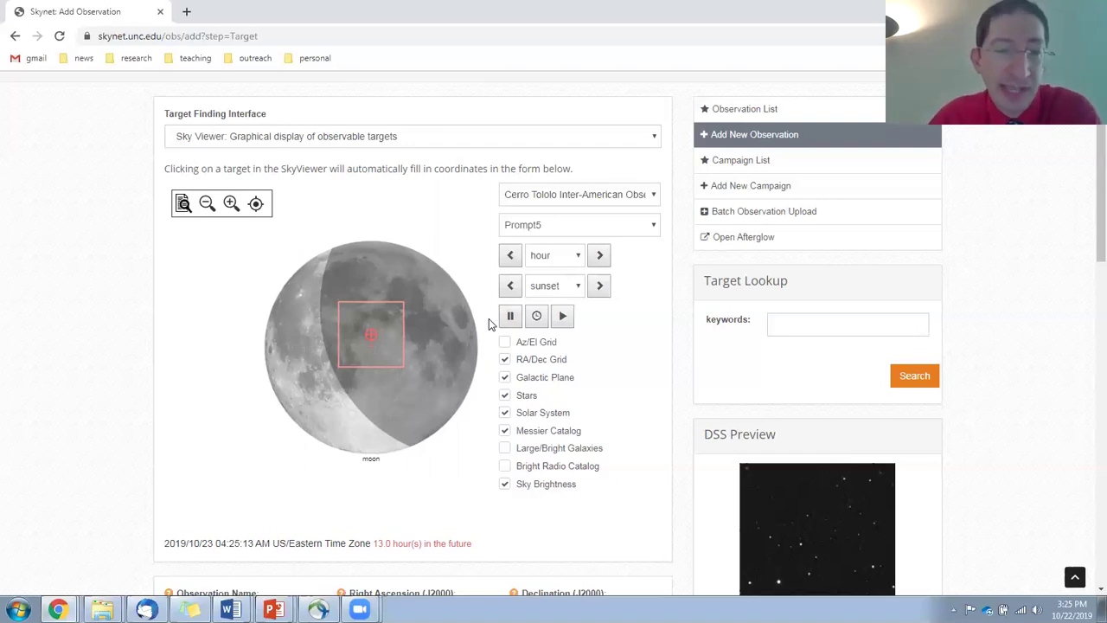
pyautogui.moveTo(246, 230); pyautogui.dragTo(407, 414)
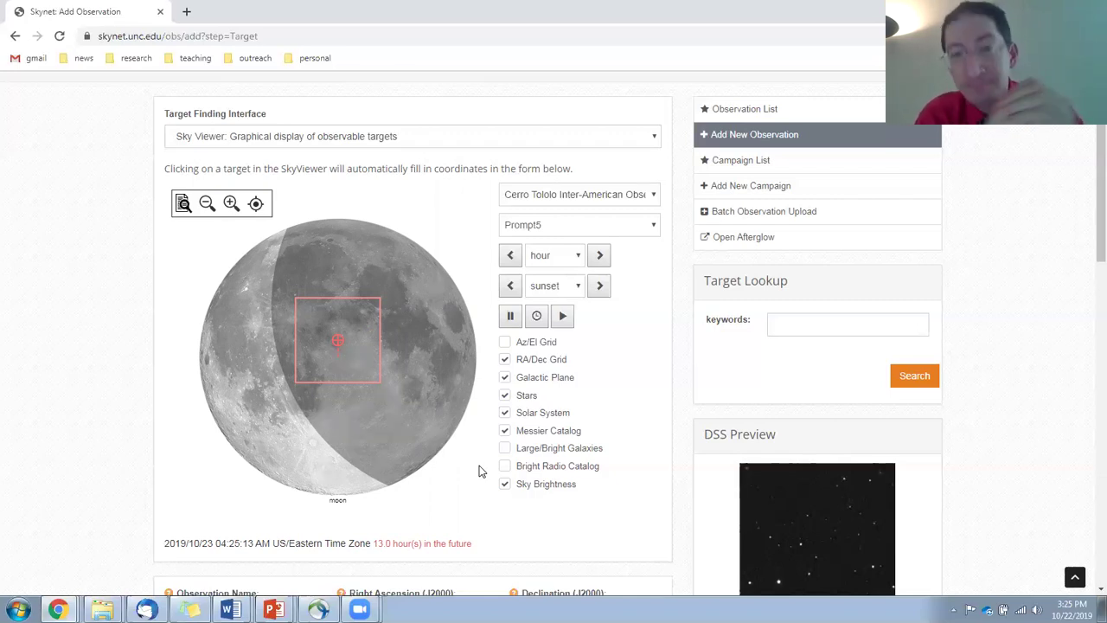
# Preview Prompt8's field of view over the Moon for comparison, and switch back to Prompt5.
pyautogui.click(638, 230)
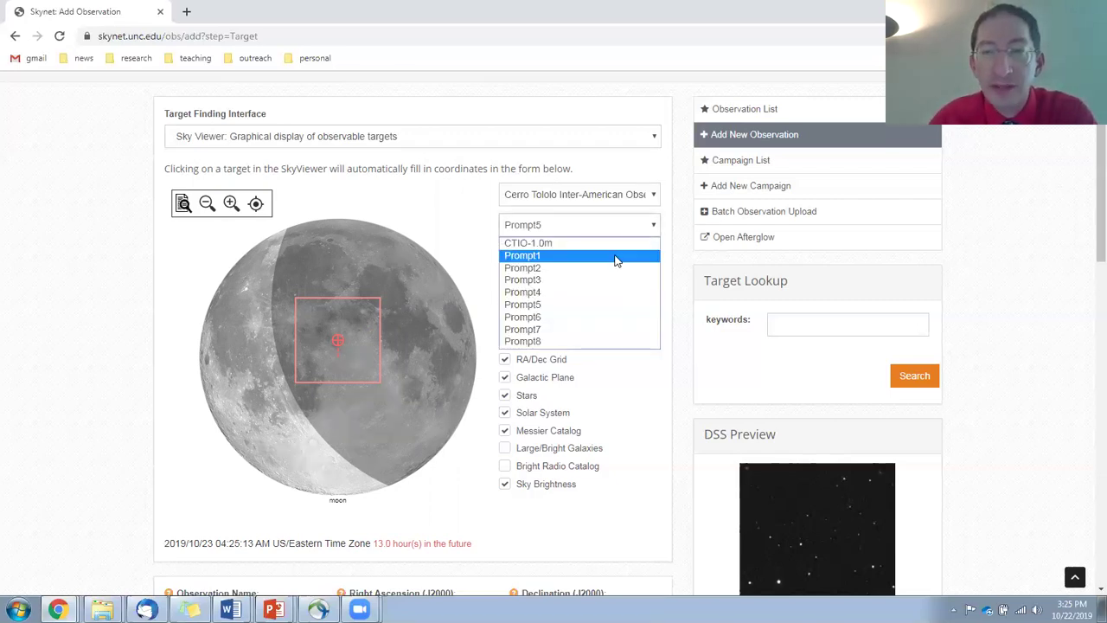
pyautogui.click(544, 341)
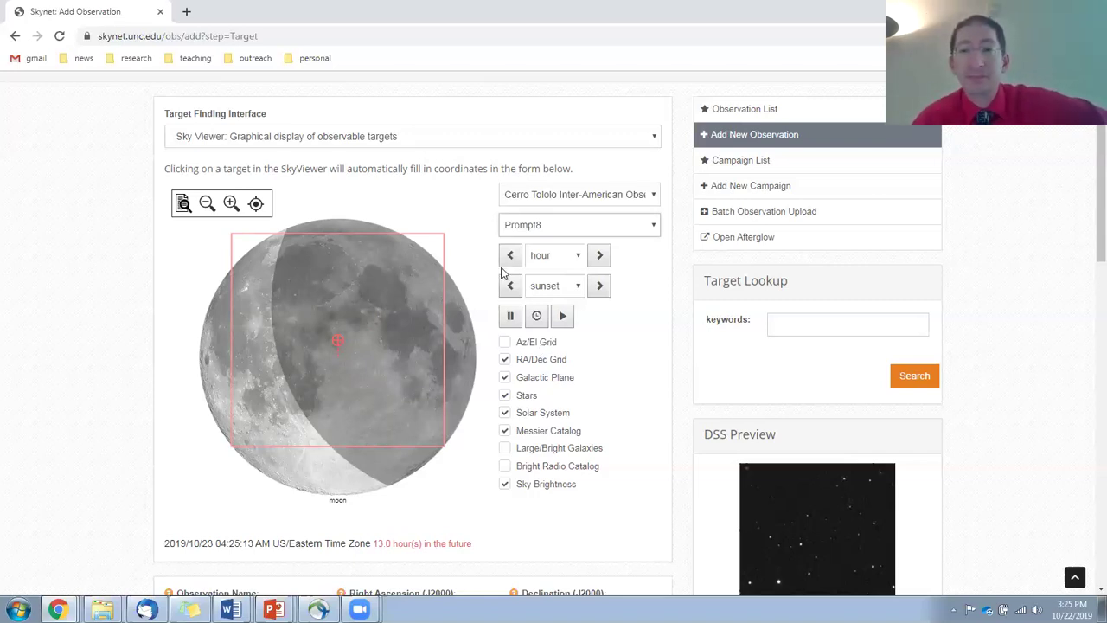
pyautogui.click(522, 226)
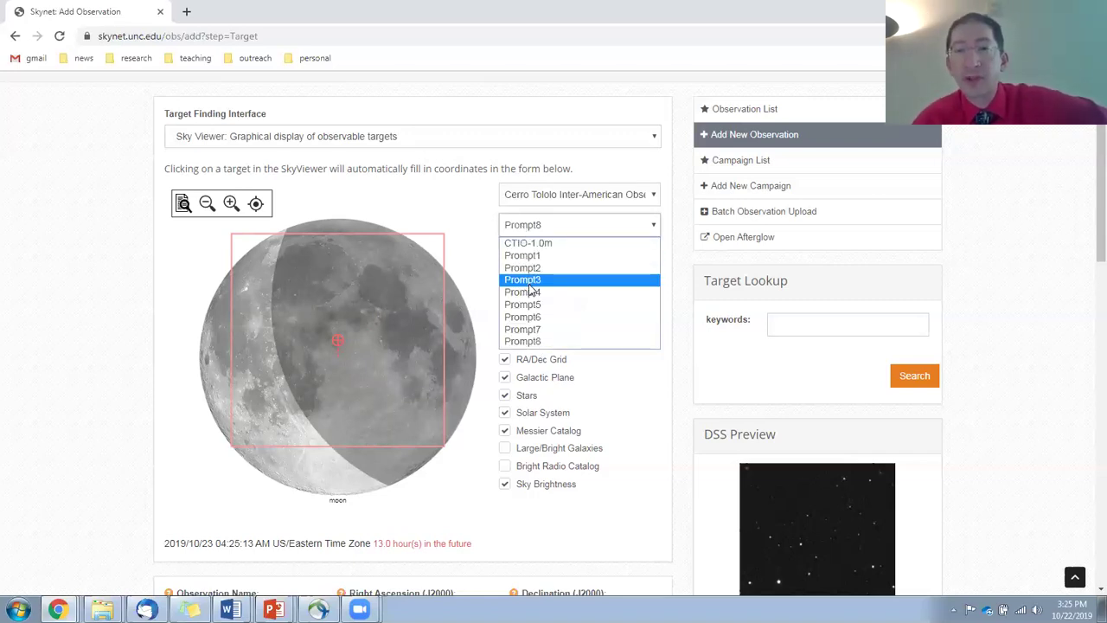
pyautogui.click(534, 306)
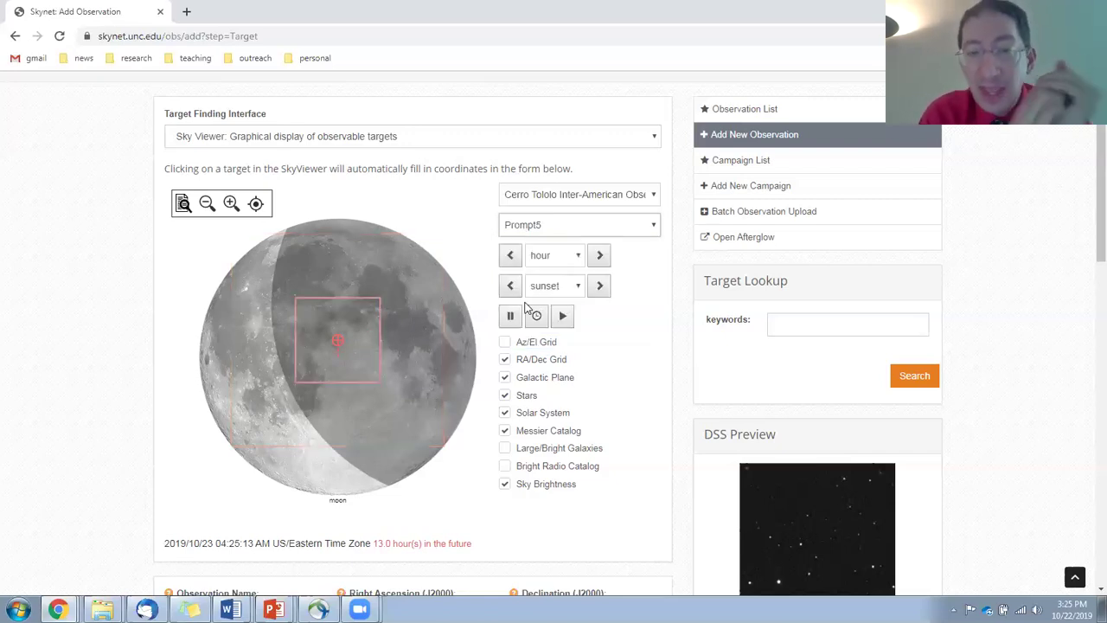
# Try pointing the Prompt5 field of view at several different regions across the Moon's disk.
pyautogui.click(406, 361)
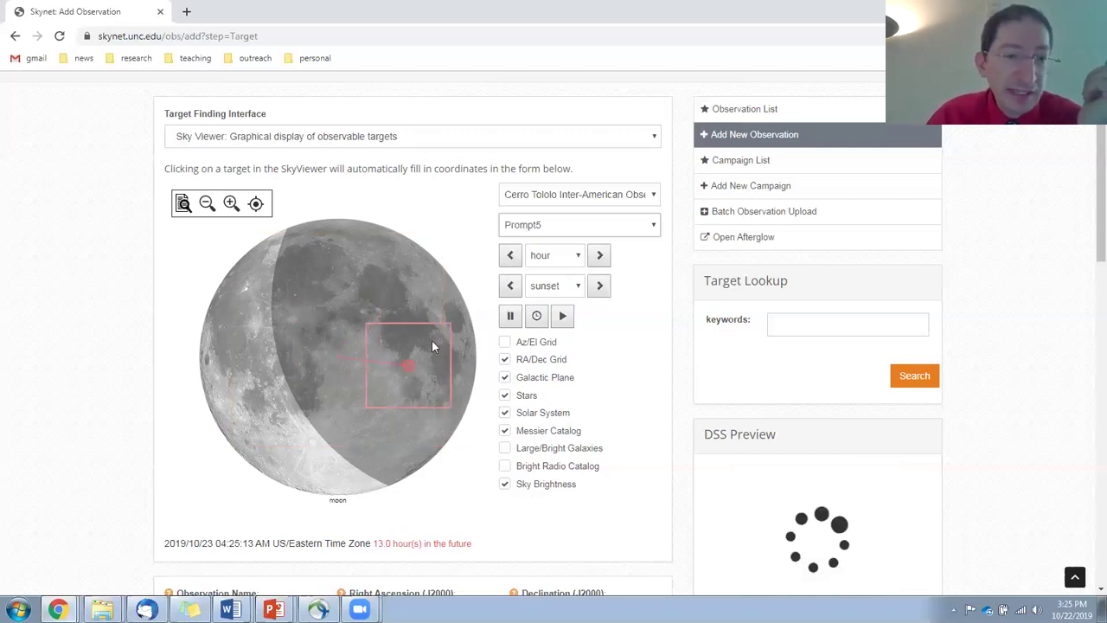
pyautogui.click(394, 267)
pyautogui.click(252, 305)
pyautogui.click(279, 433)
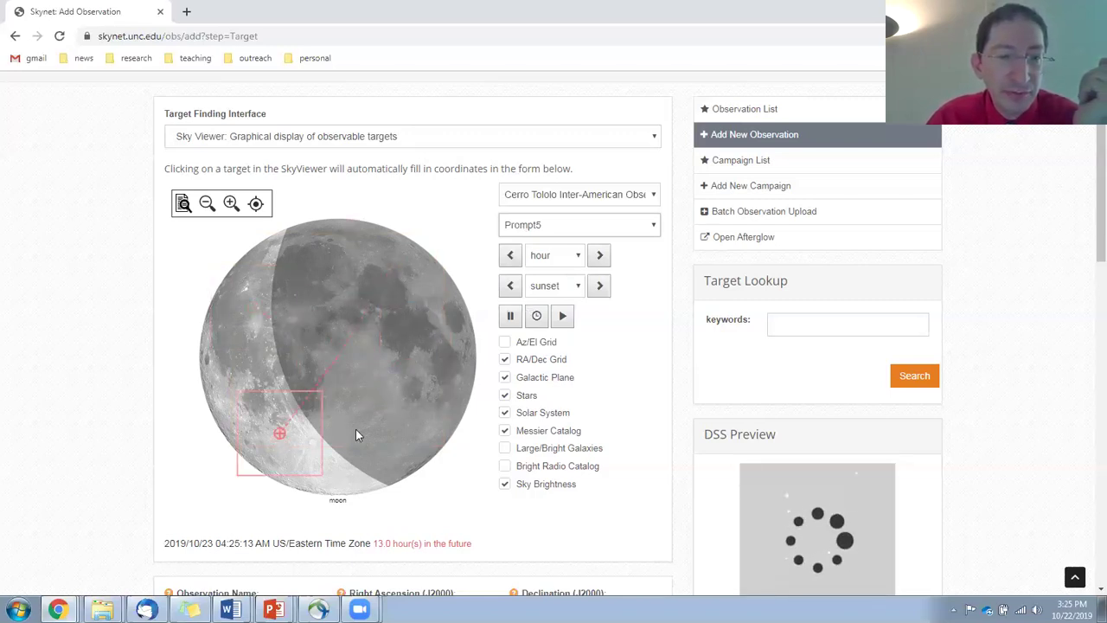
pyautogui.click(376, 432)
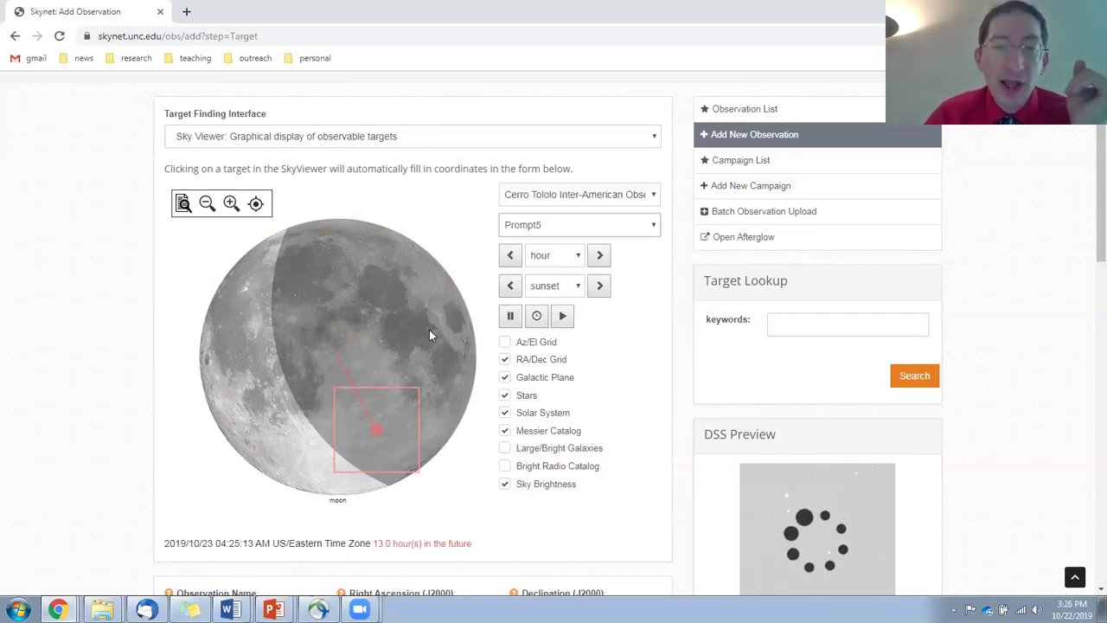
pyautogui.click(400, 330)
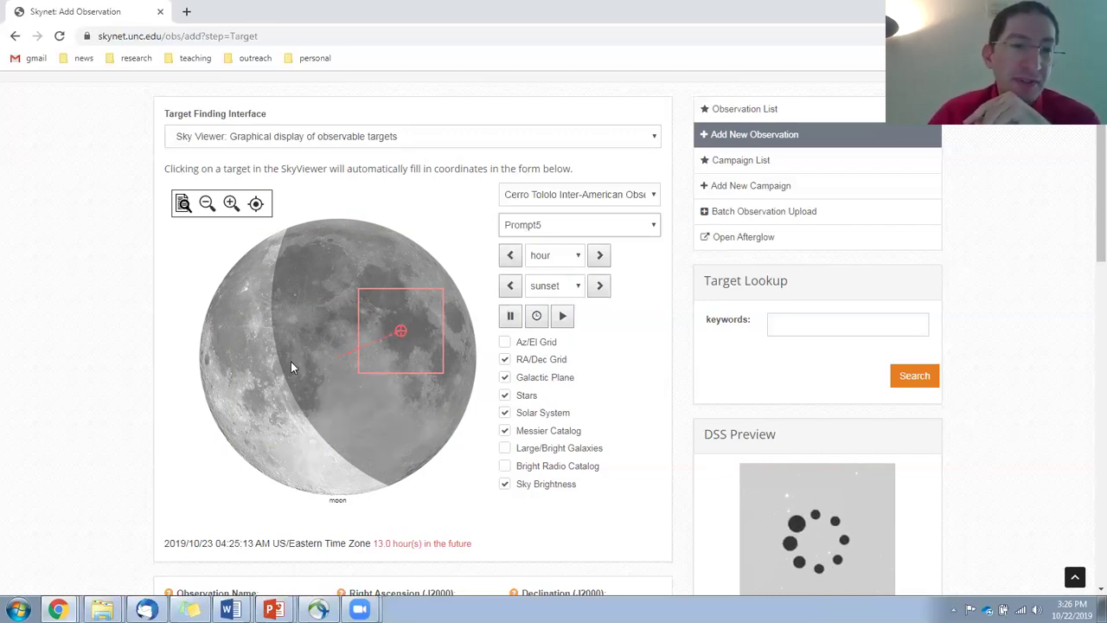
# Try aiming the field of view at several spots in the Moon's sunlit crescent and along the terminator.
pyautogui.click(235, 393)
pyautogui.click(250, 320)
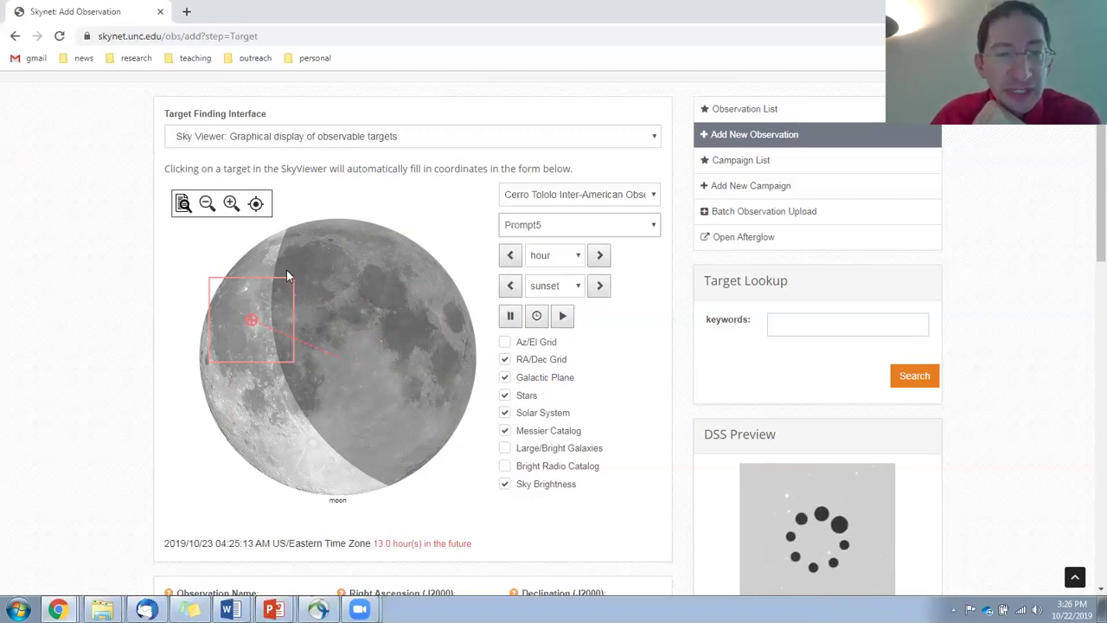
pyautogui.click(279, 385)
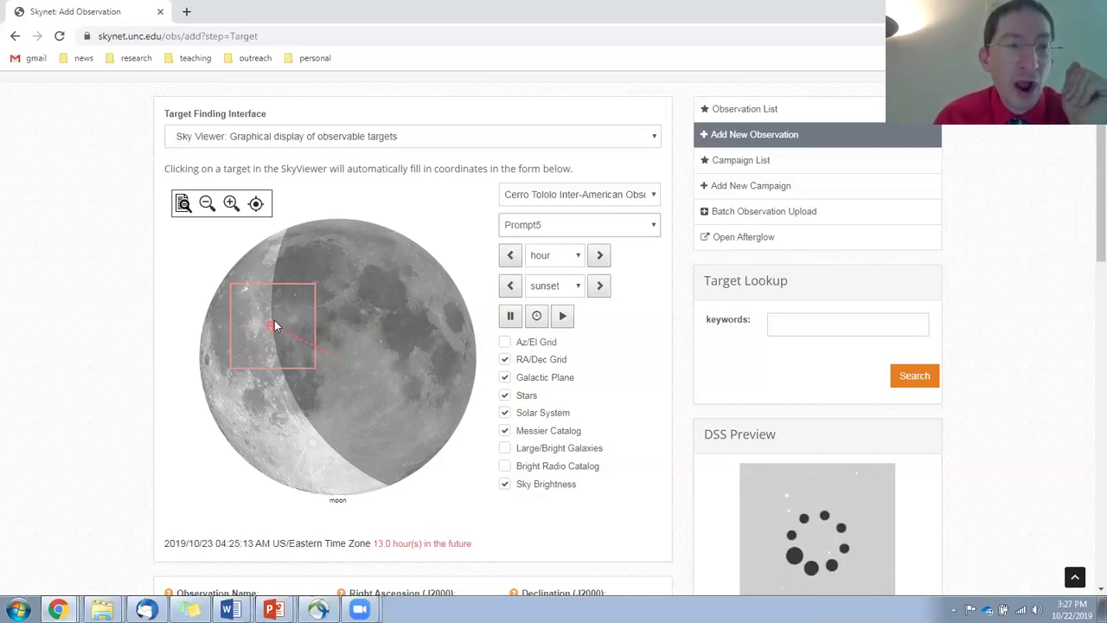
pyautogui.click(244, 331)
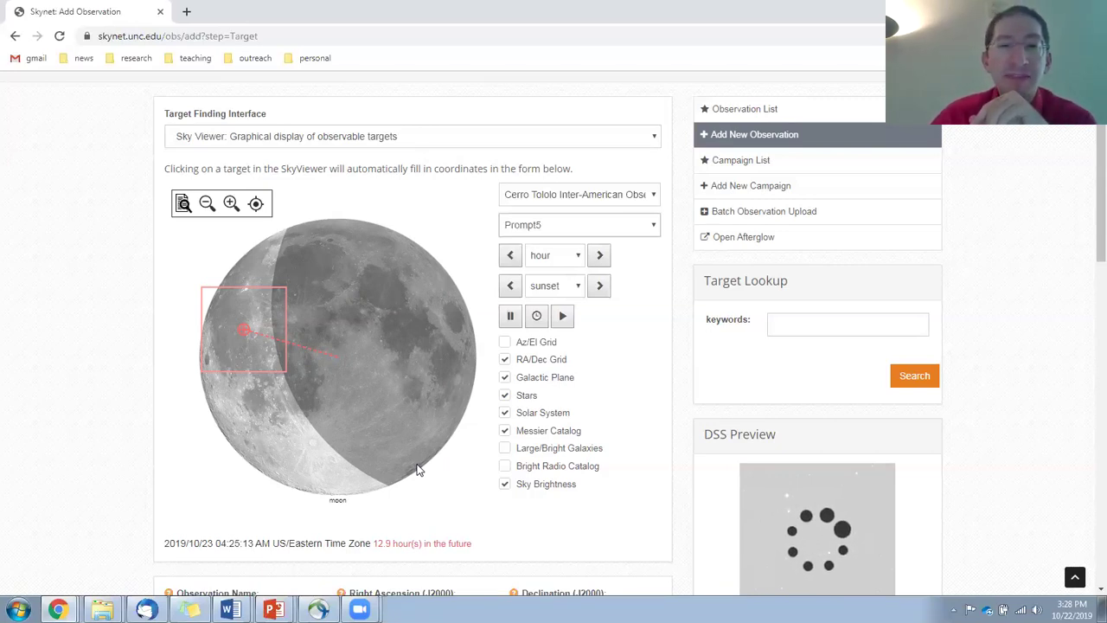
# Try aiming the field of view at several spots along the unlit limb of the Moon.
pyautogui.click(468, 339)
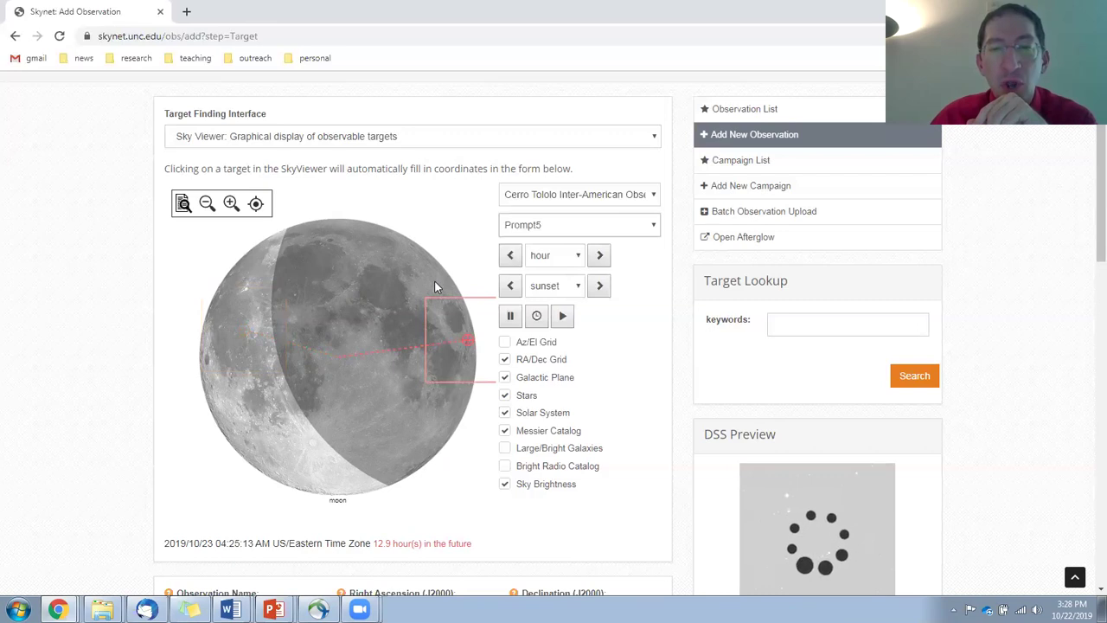
pyautogui.click(435, 283)
pyautogui.click(462, 358)
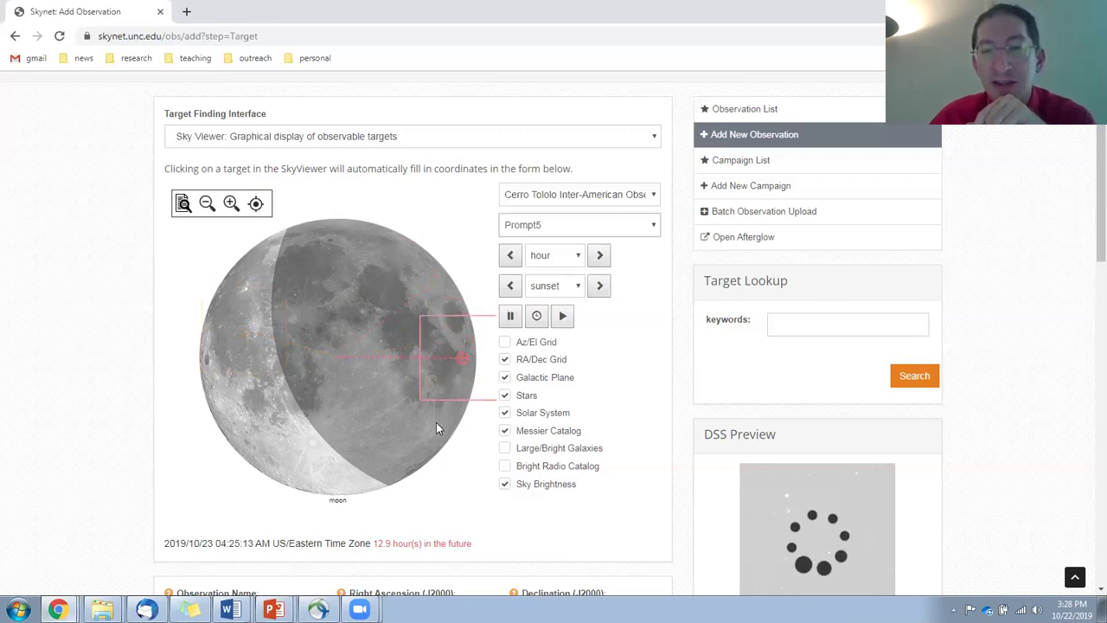
pyautogui.click(436, 426)
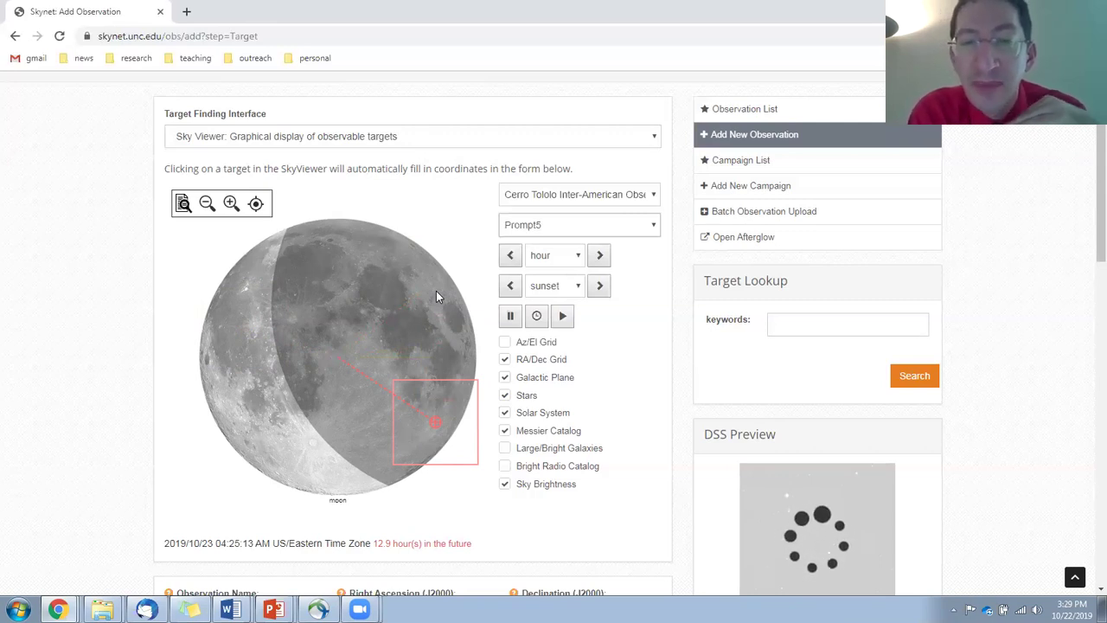
# Try pointings around the Moon's outer edge, ending on the lower limb of the sunlit crescent.
pyautogui.click(236, 267)
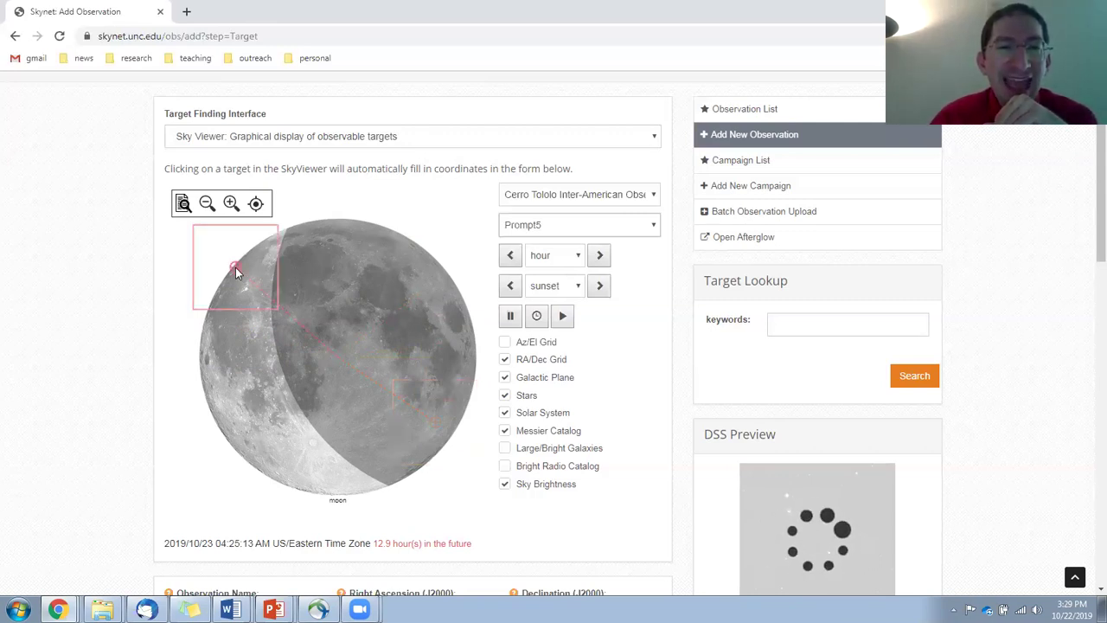
pyautogui.click(466, 309)
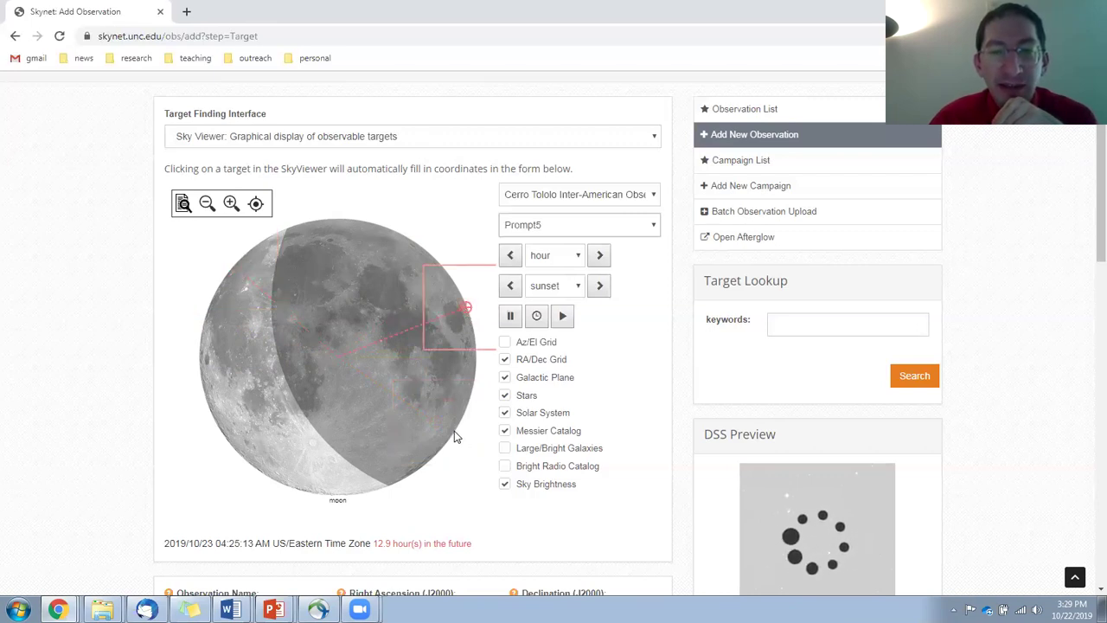
pyautogui.click(454, 431)
pyautogui.click(294, 486)
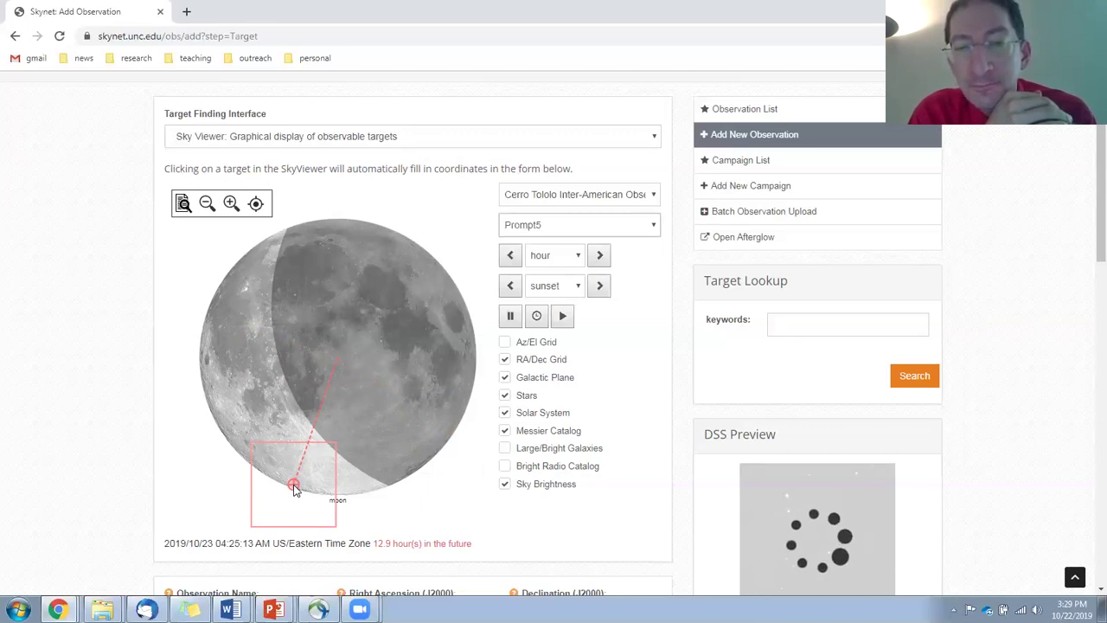
# Aim the Prompt5 field of view at the western part of the Moon's sunlit crescent and save the target, continuing to filter selection.
pyautogui.click(246, 334)
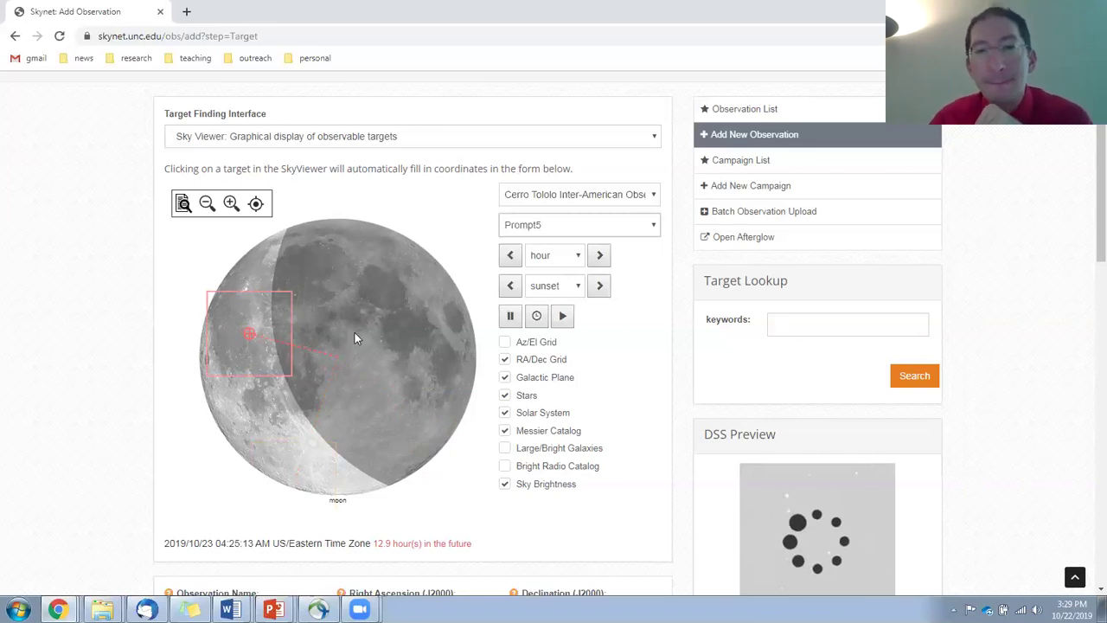
pyautogui.scroll(-15, 356, 335)
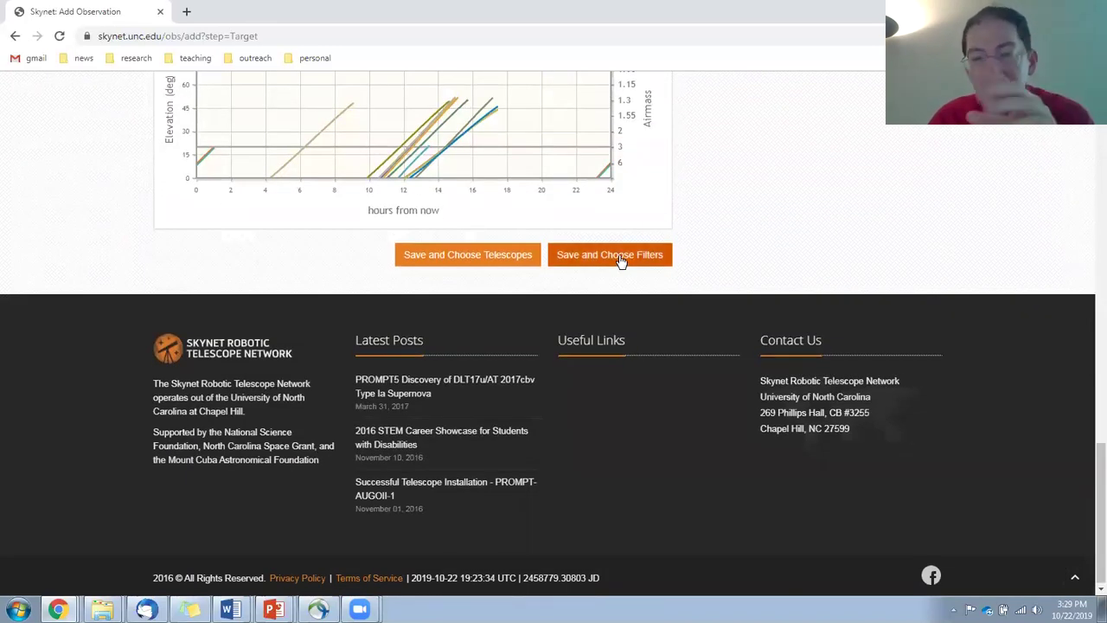
pyautogui.click(621, 261)
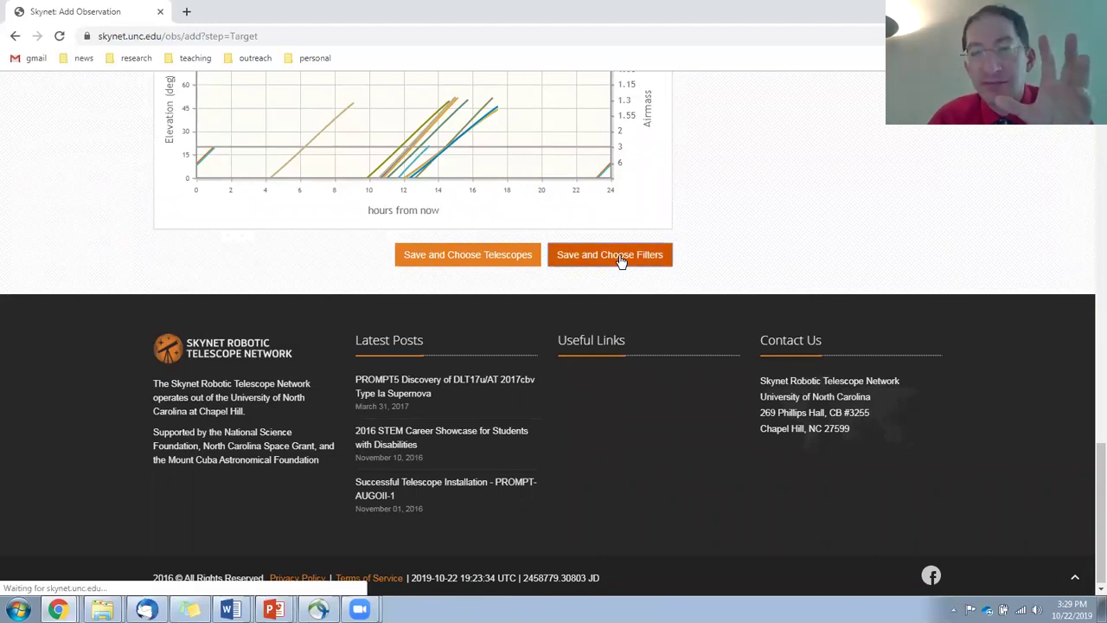
# Keep the LoThru filter and the Prompt5 and PROMPT-MO-1 telescopes, saving both selections to reach the exposure settings.
pyautogui.scroll(-3, 623, 264)
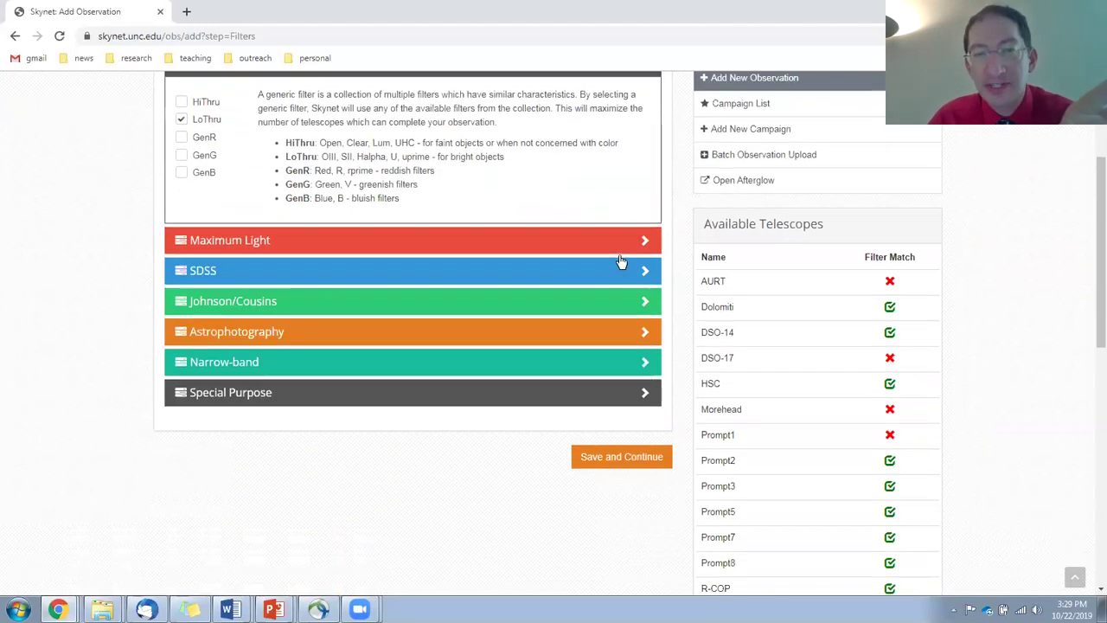
pyautogui.click(636, 380)
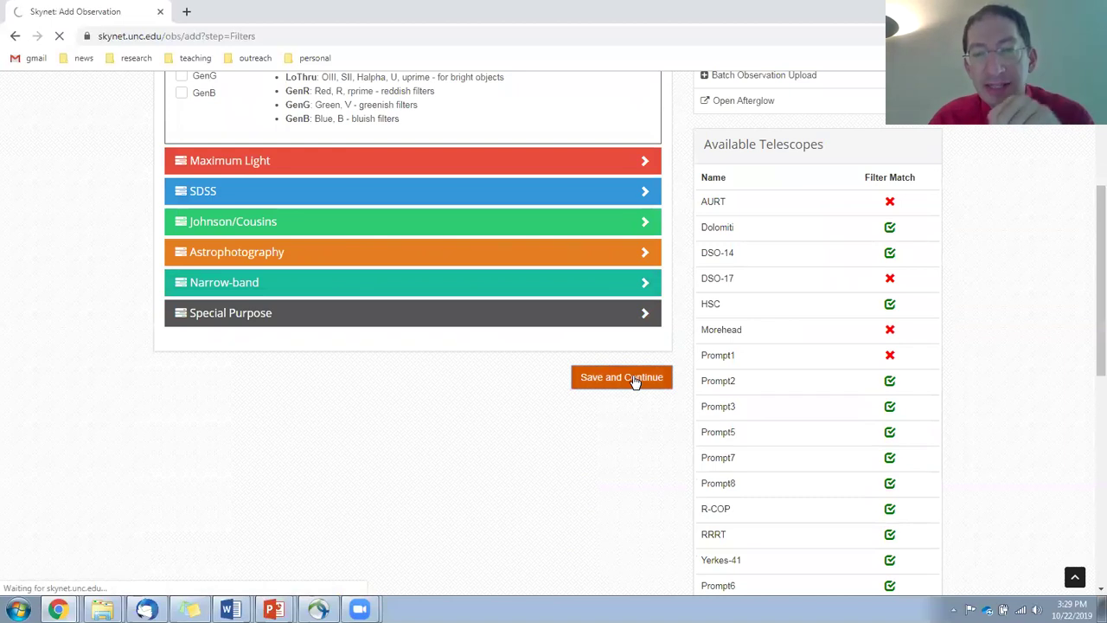
pyautogui.scroll(-6, 637, 372)
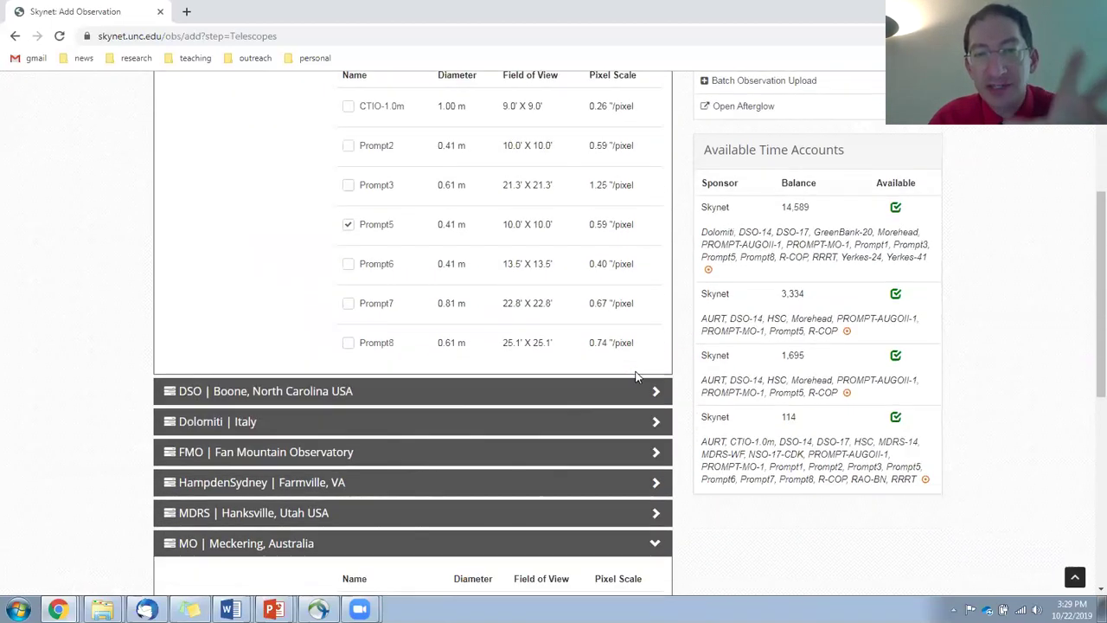
pyautogui.scroll(-1, 637, 372)
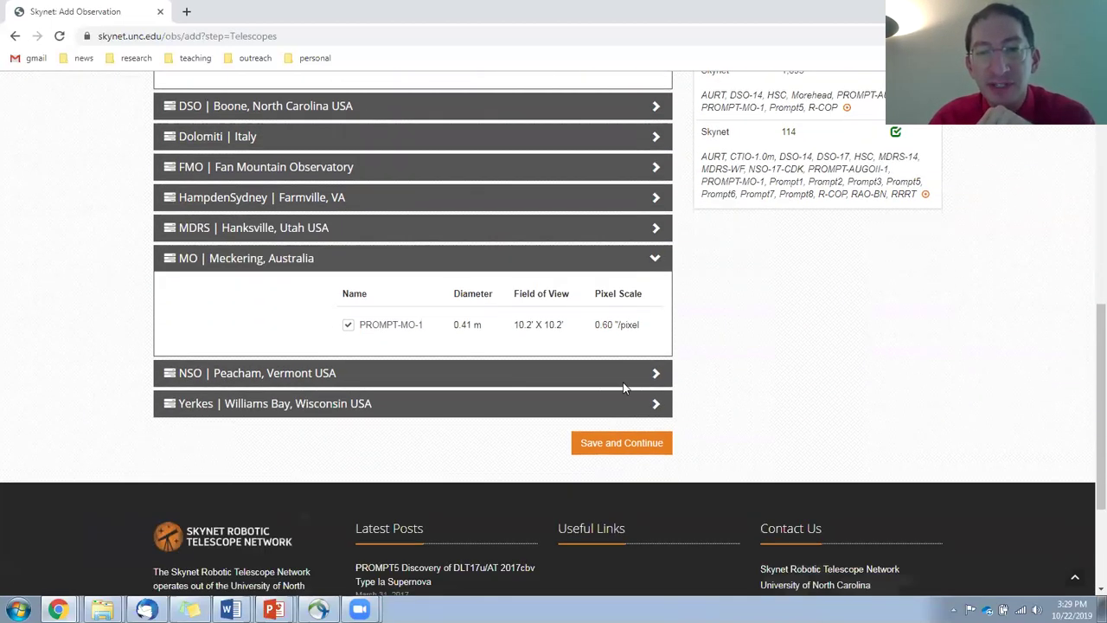
pyautogui.click(620, 443)
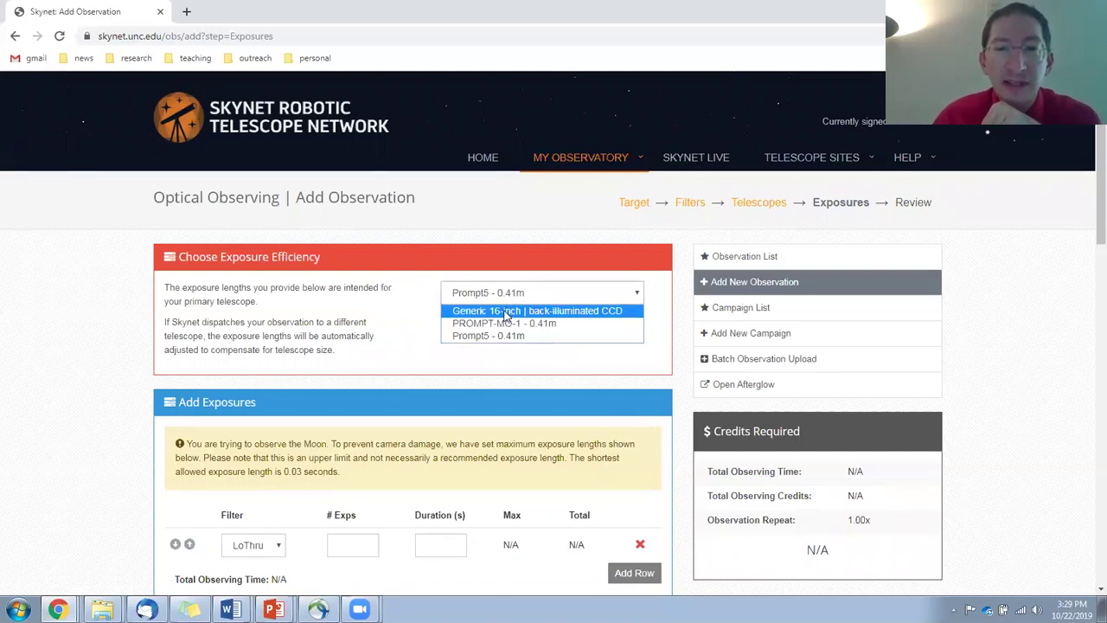
# Set the exposure efficiency reference to Generic 16-inch | back-illuminated CCD.
pyautogui.click(506, 311)
pyautogui.click(511, 293)
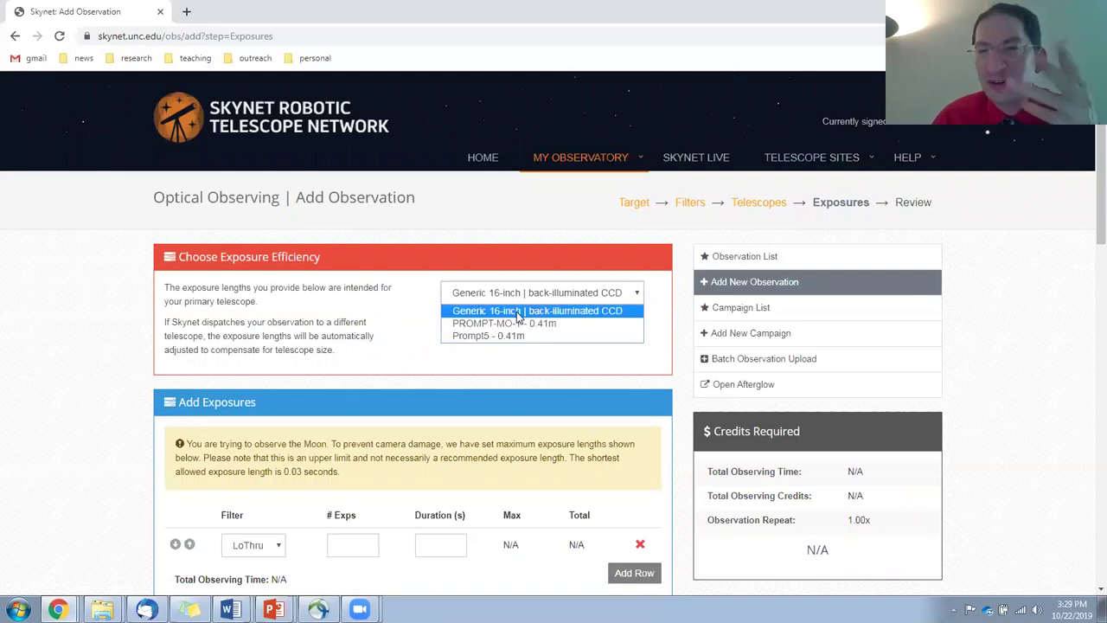
pyautogui.click(516, 315)
# Enter 1 LoThru exposure of 0.1 s and preview its adjusted length for Prompt5 and PROMPT-MO-1.
pyautogui.scroll(-2, 519, 314)
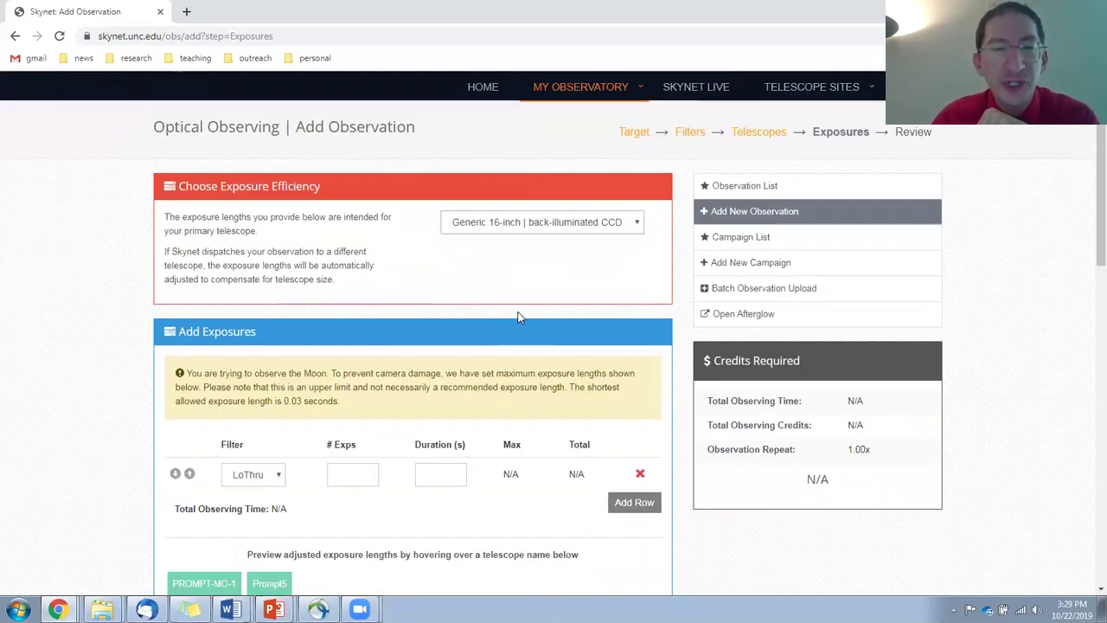
pyautogui.click(353, 394)
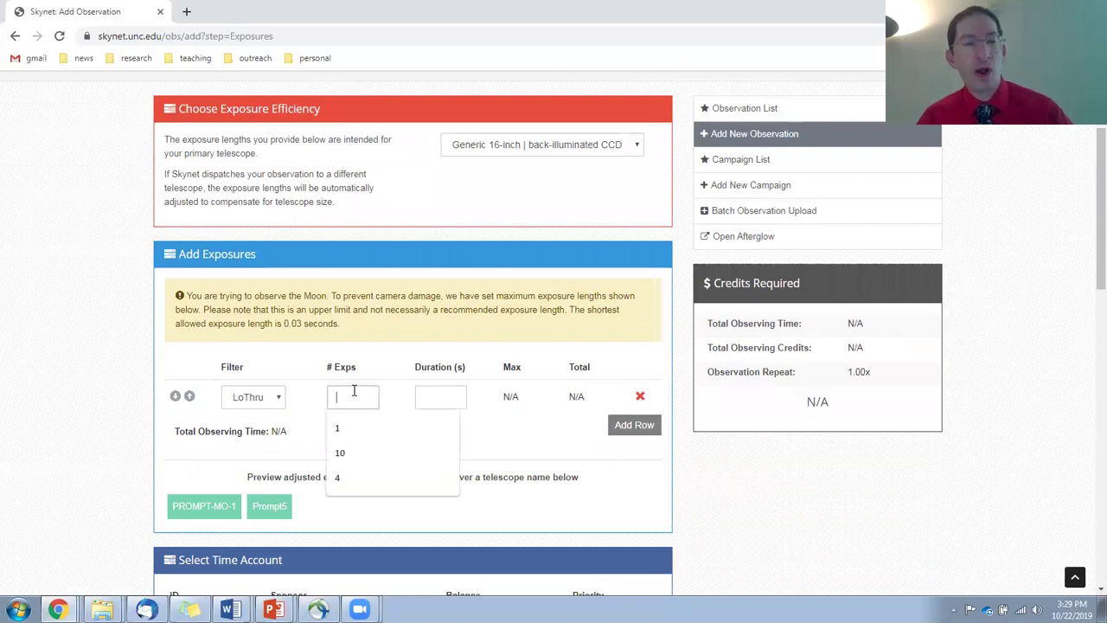
pyautogui.write('1')
pyautogui.click(432, 395)
pyautogui.write('0.1')
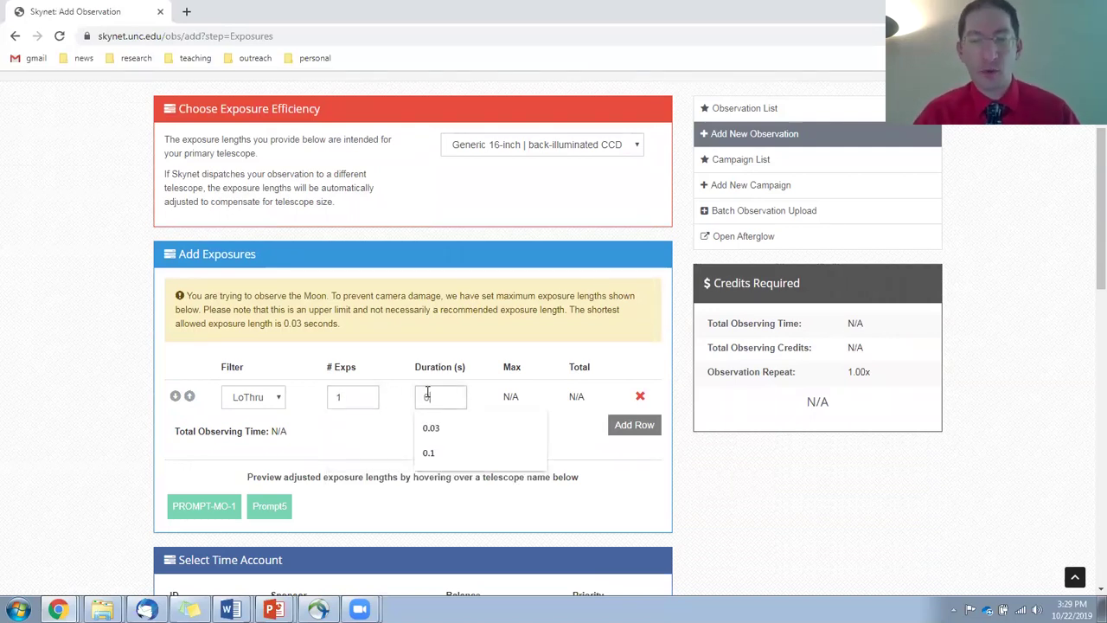
pyautogui.click(414, 442)
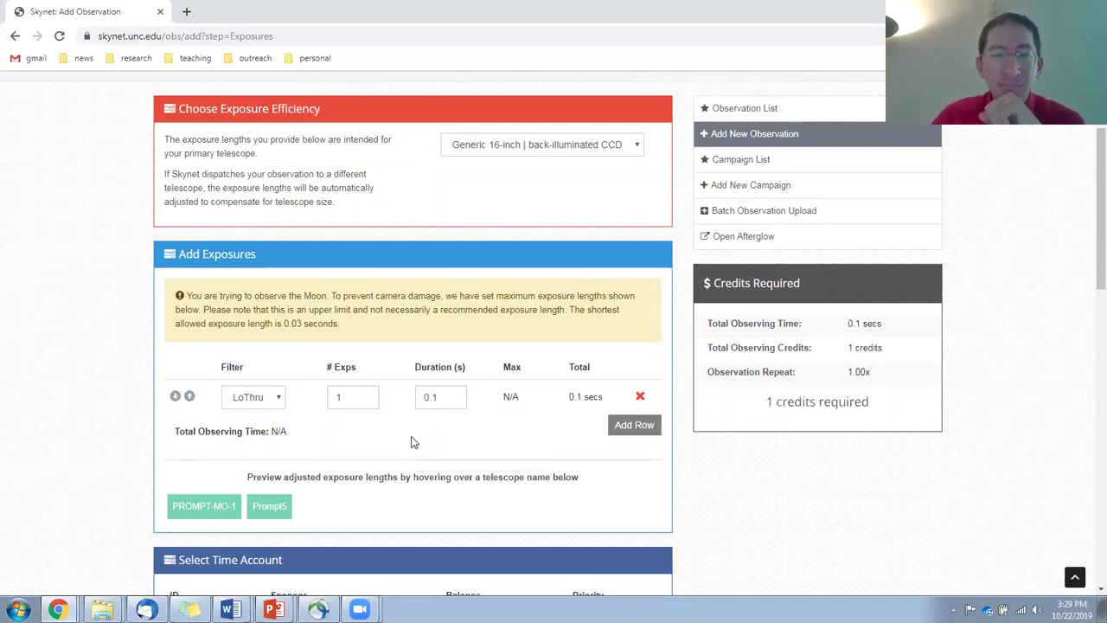
pyautogui.moveTo(274, 519)
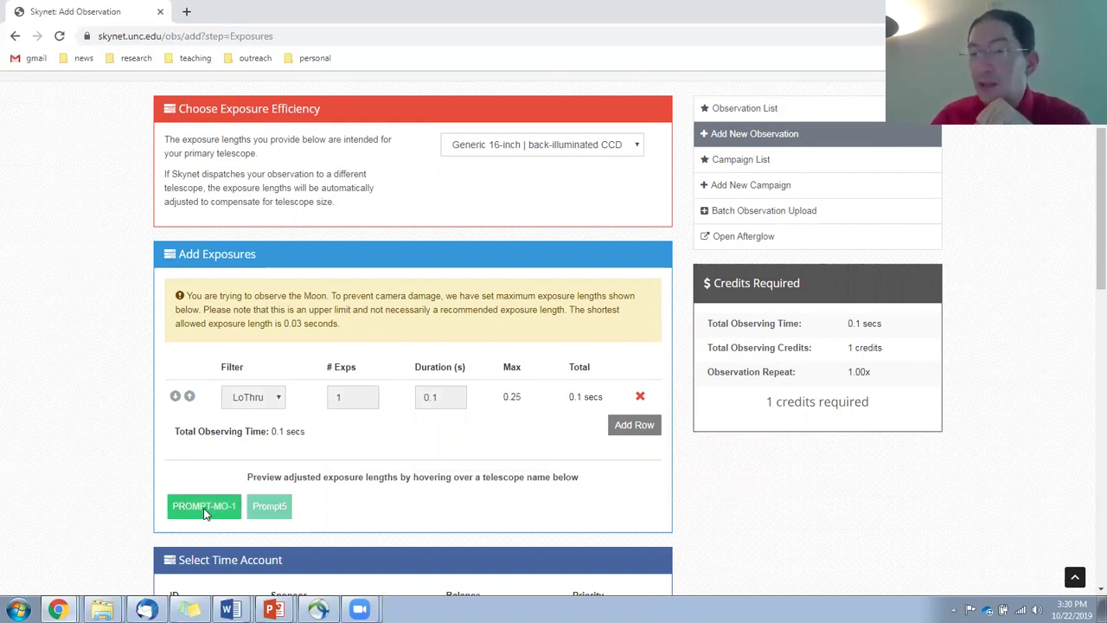
pyautogui.moveTo(206, 514)
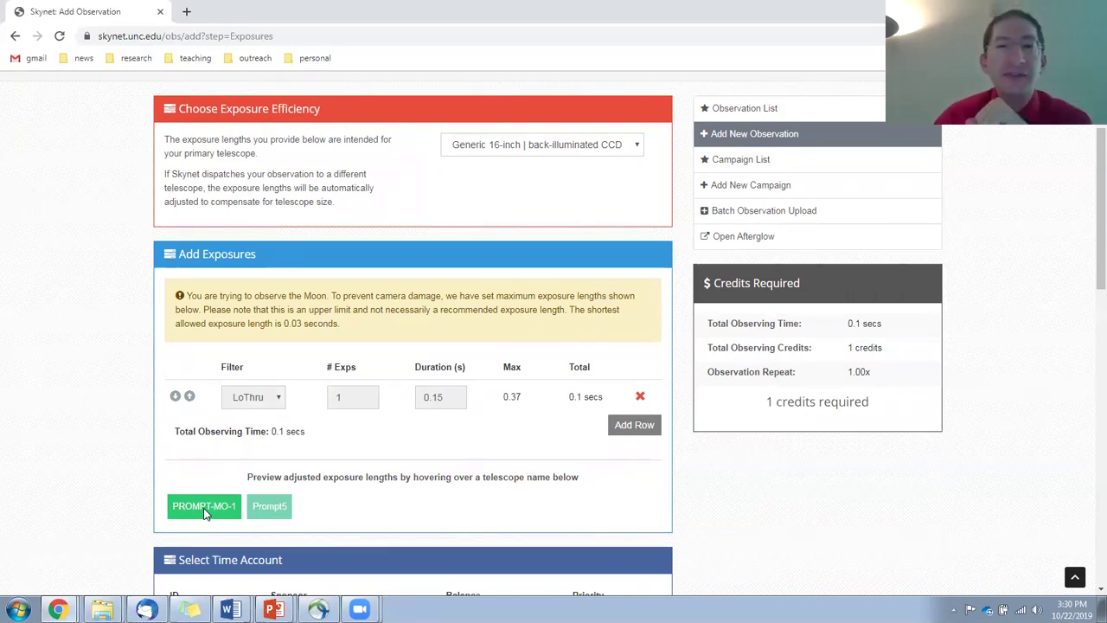
# Save the exposure settings with the remaining options unchanged and submit the Moon observation from the review page.
pyautogui.scroll(-10, 408, 455)
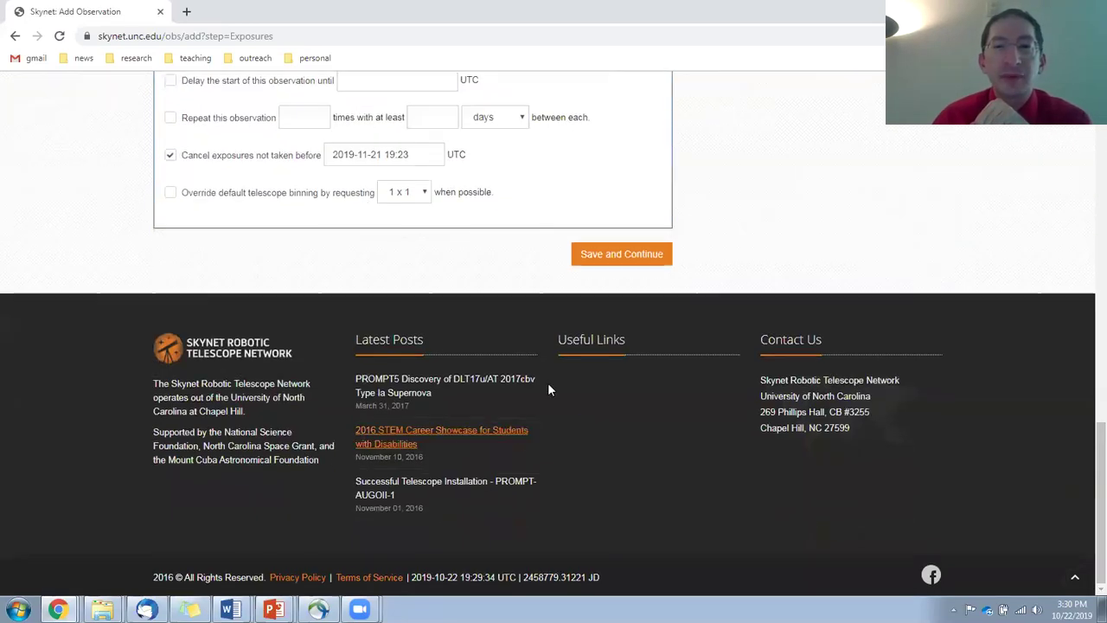
pyautogui.click(596, 257)
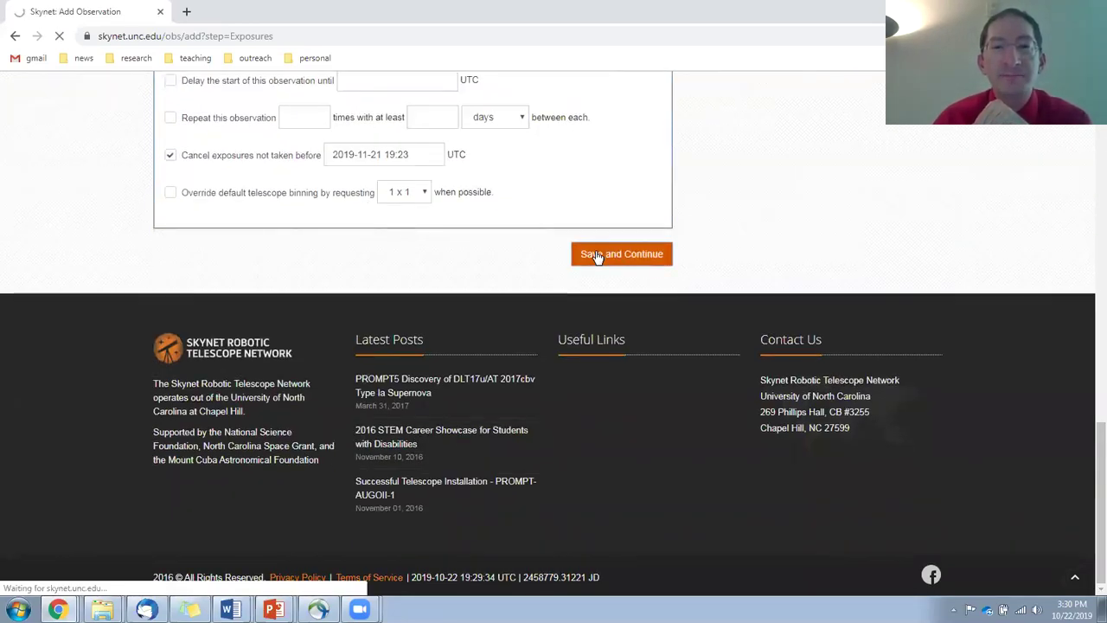
pyautogui.scroll(-10, 596, 257)
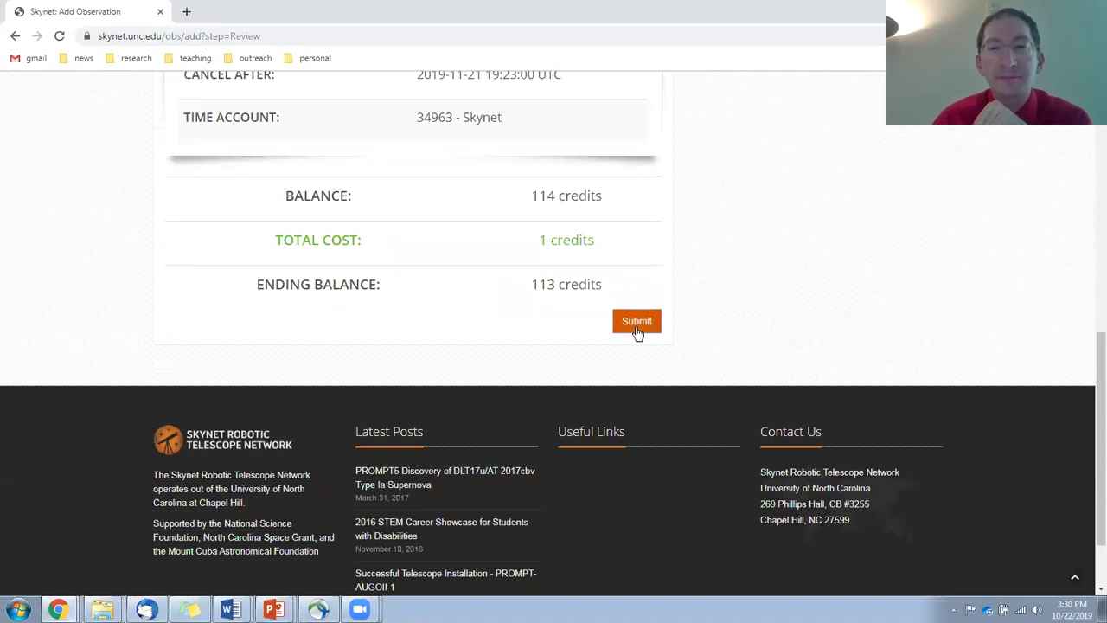
pyautogui.click(636, 321)
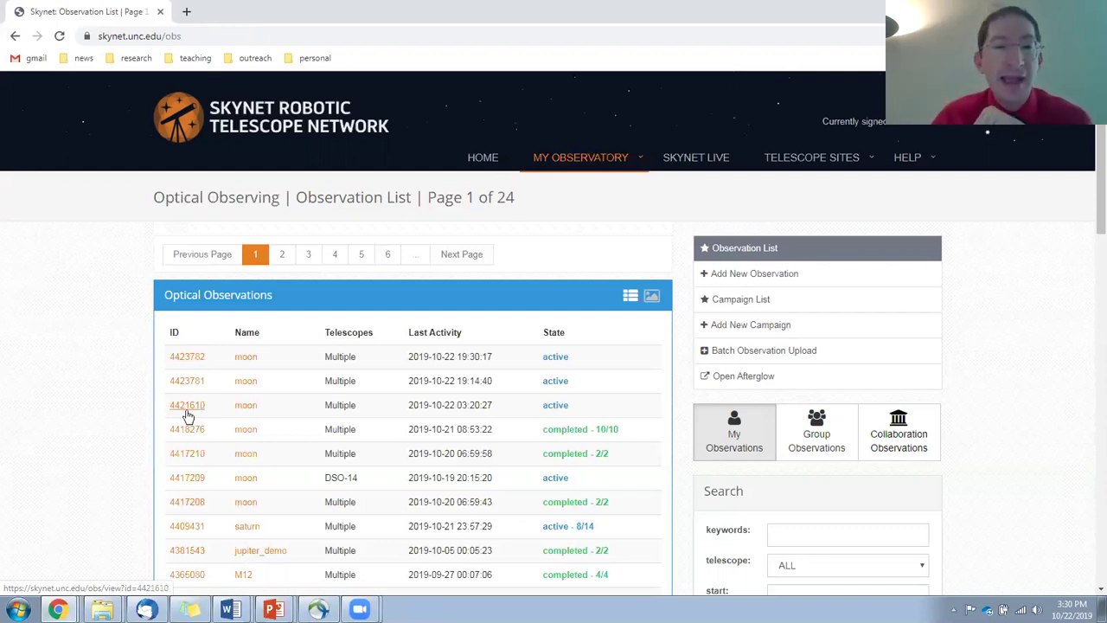
# Open the completed ten-image moon observation and view the image of its first exposure, the 0.03 s one in the U filter.
pyautogui.click(196, 431)
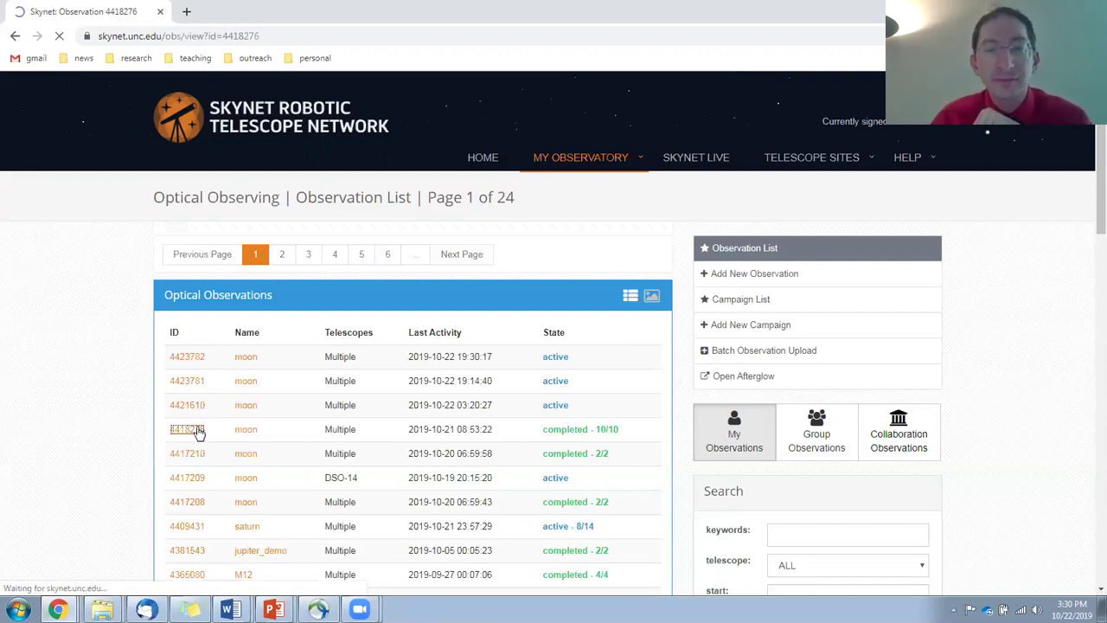
pyautogui.scroll(-1, 216, 390)
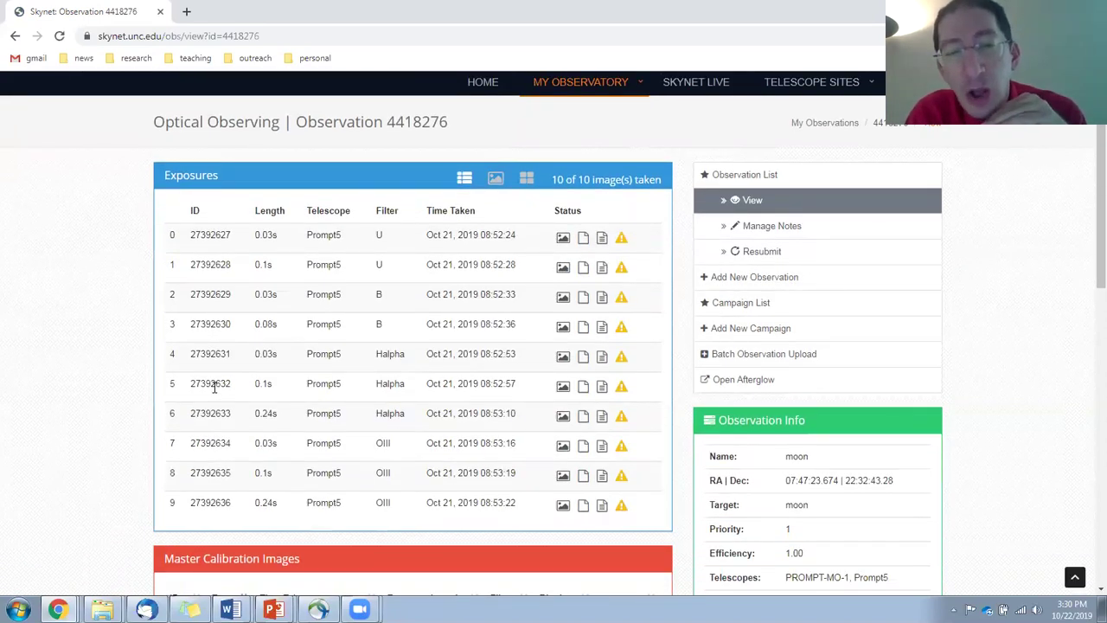
pyautogui.click(562, 238)
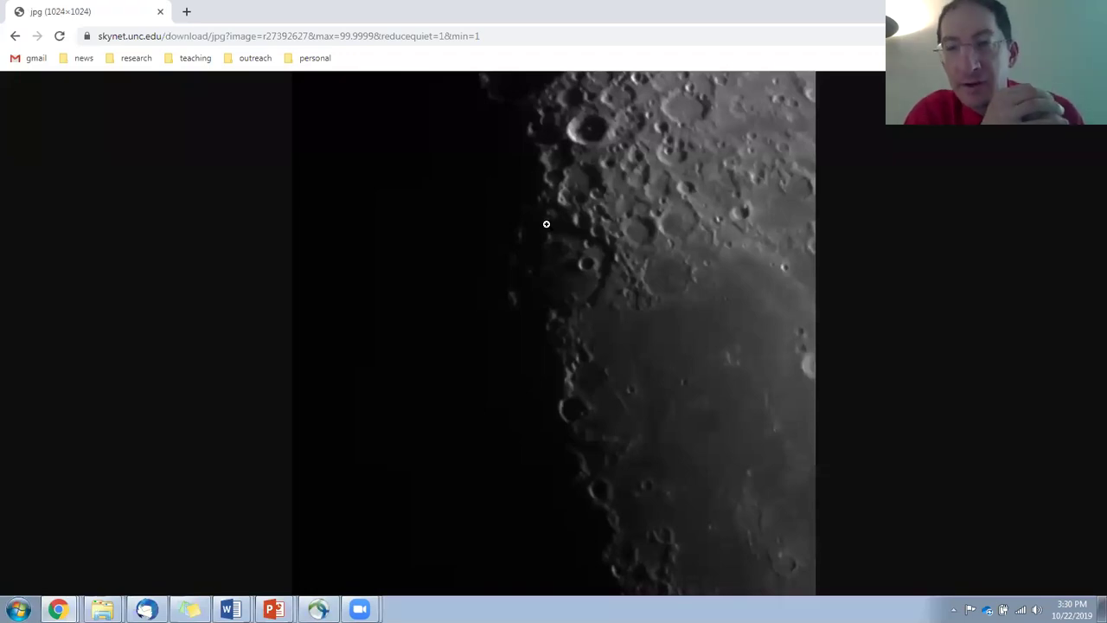